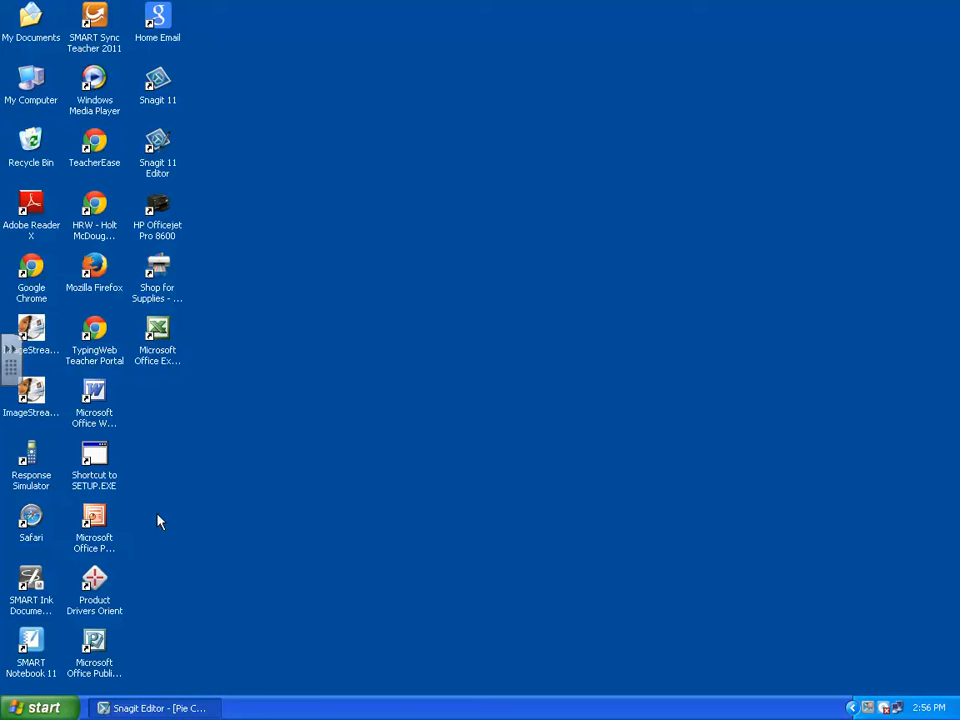
Open Microsoft Office Excel 2003 with a blank workbook
left_click(37, 706)
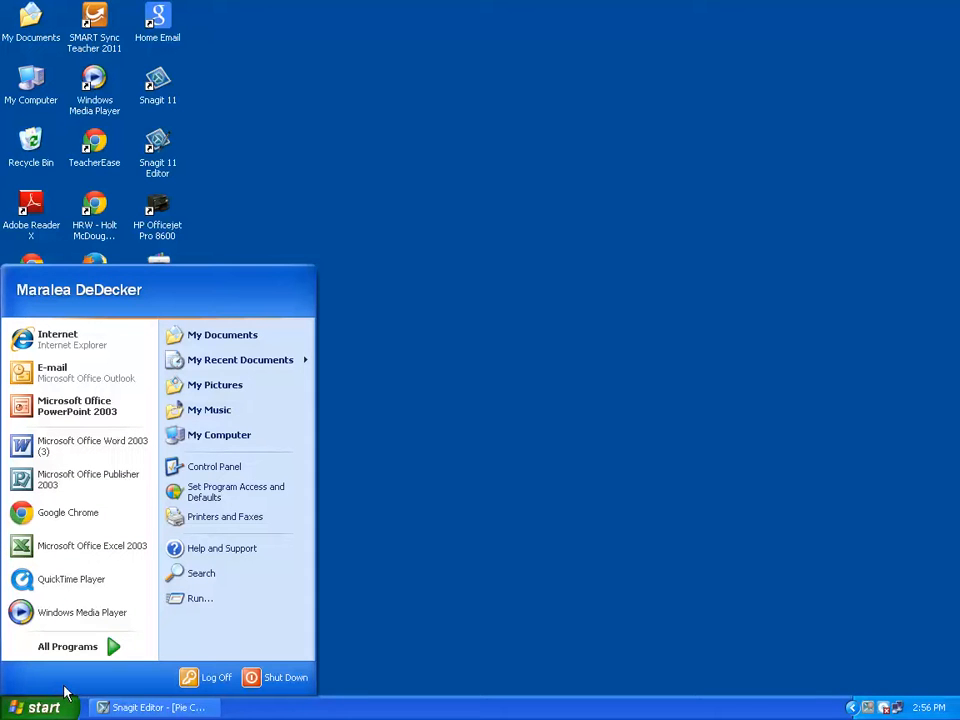
left_click(86, 646)
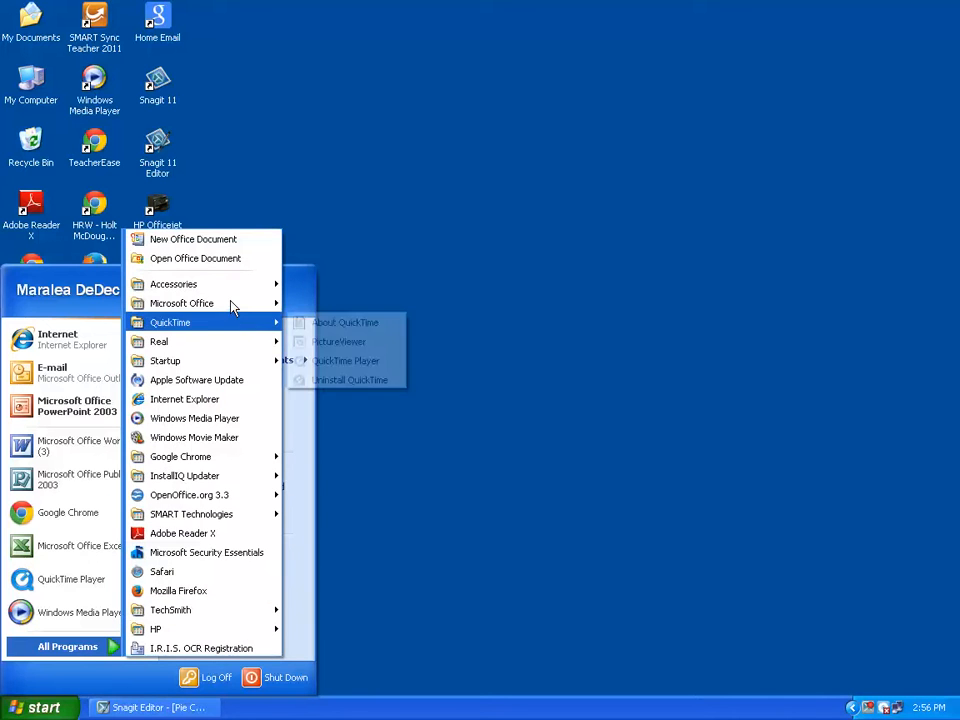
mouse_move(266, 305)
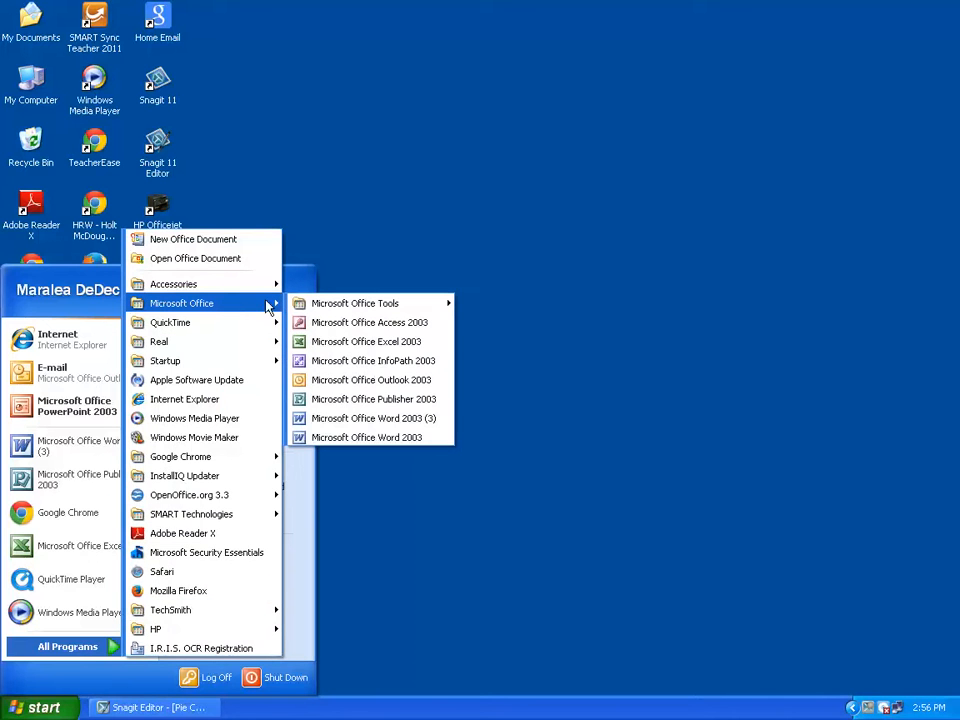
left_click(368, 343)
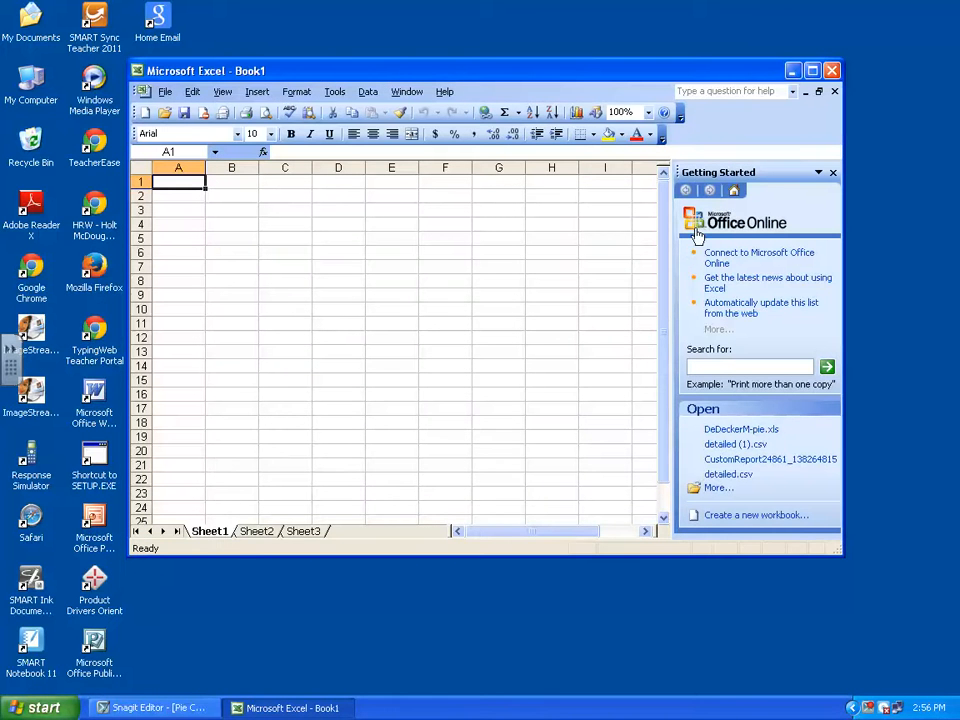
Maximize the workbook's window and close the Getting Started pane
left_click(812, 71)
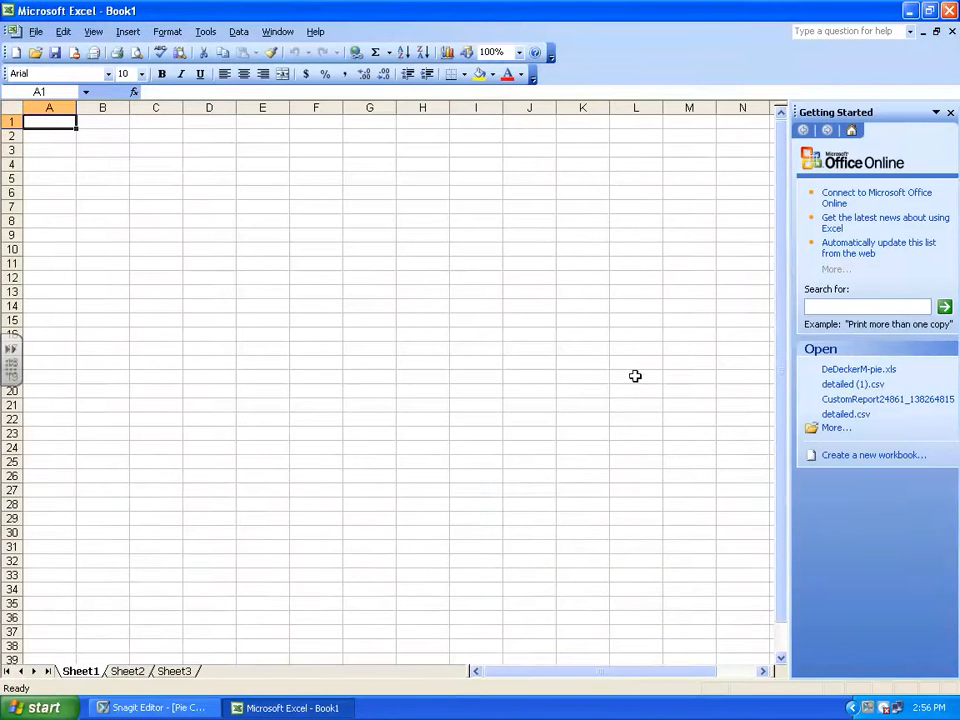
left_click(951, 113)
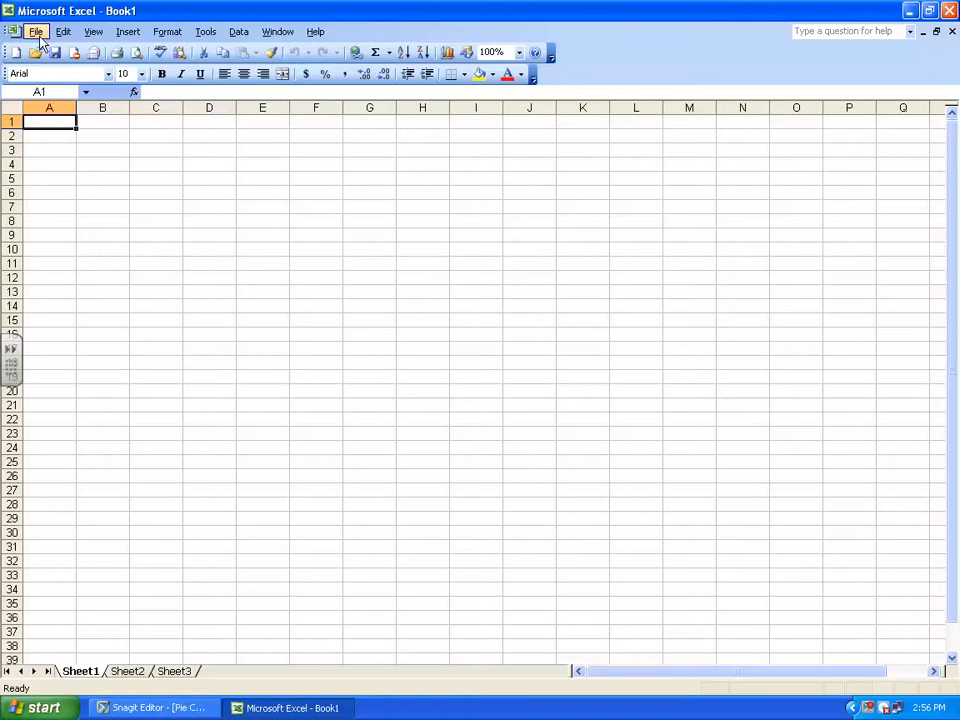
left_click(47, 105)
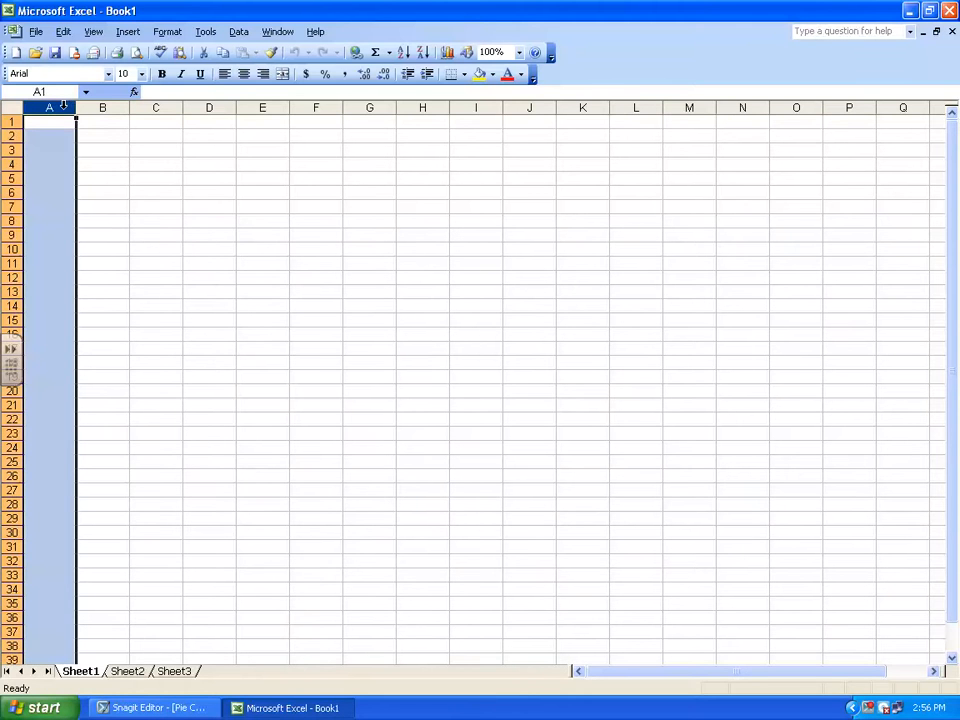
left_click(100, 105)
left_click(153, 105)
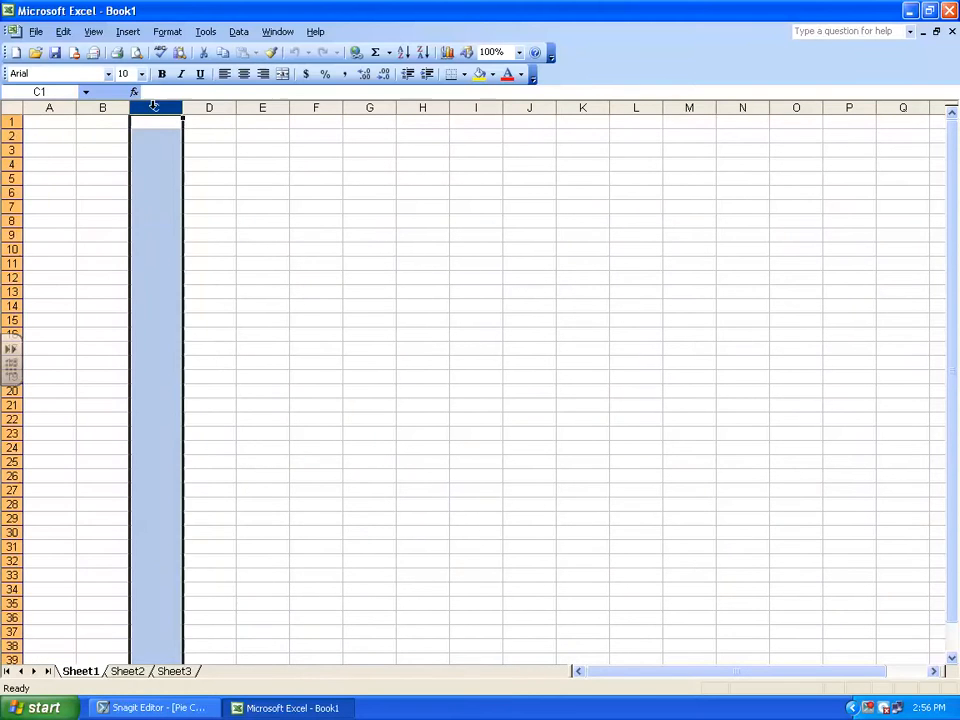
left_click(206, 105)
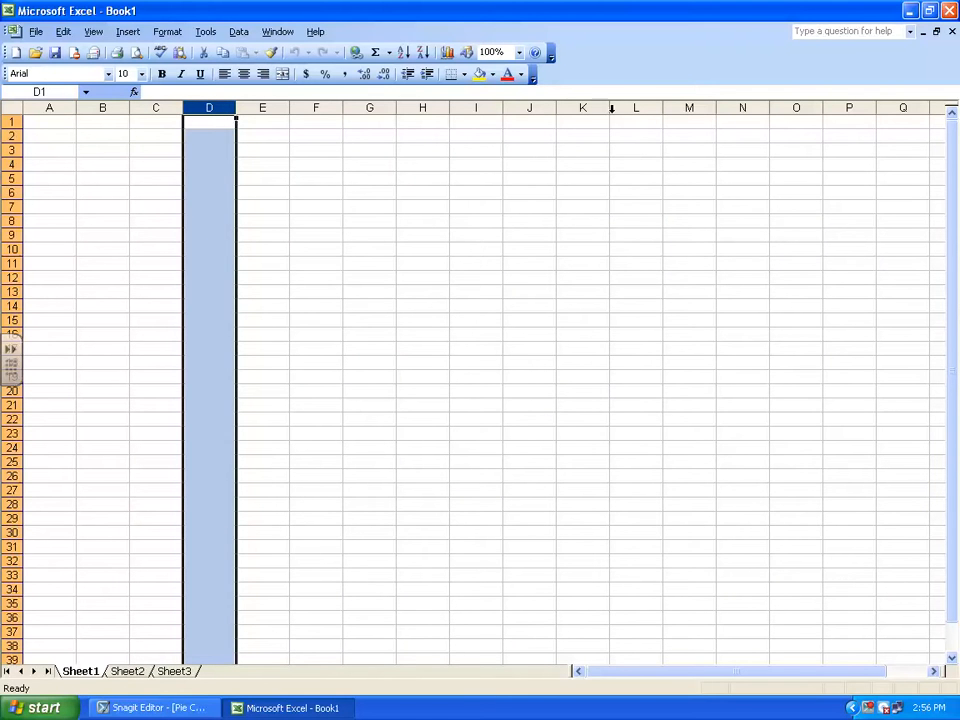
left_click(10, 121)
left_click_drag(10, 121, 8, 292)
Enter the title "Favorite Winter Activities by" in cell A1, followed by the teacher's name and "6th"
left_click(71, 120)
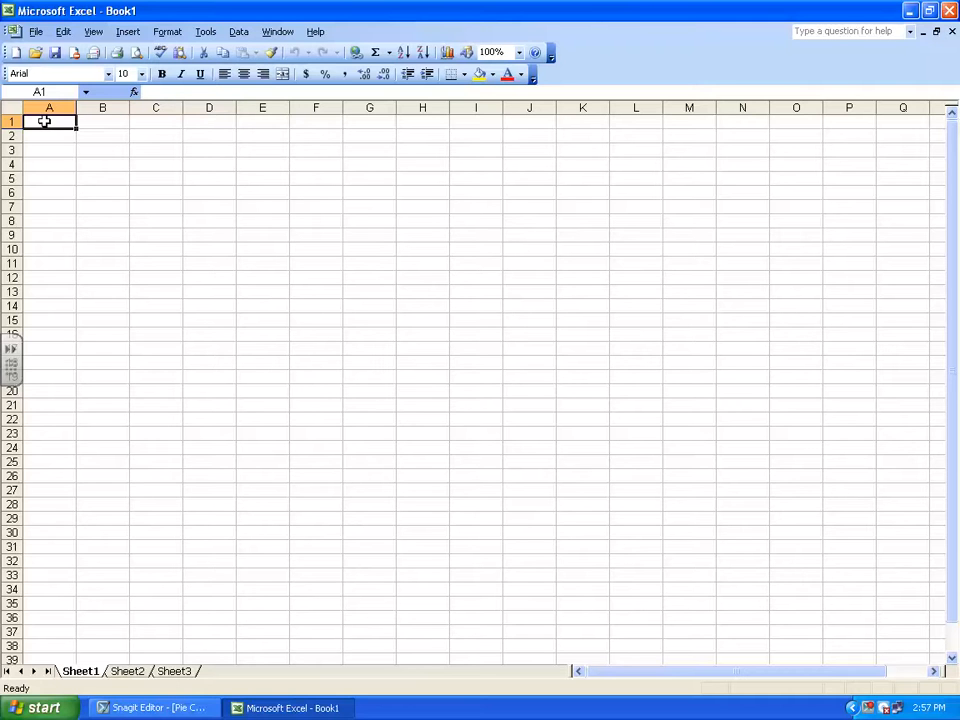
double_click(44, 121)
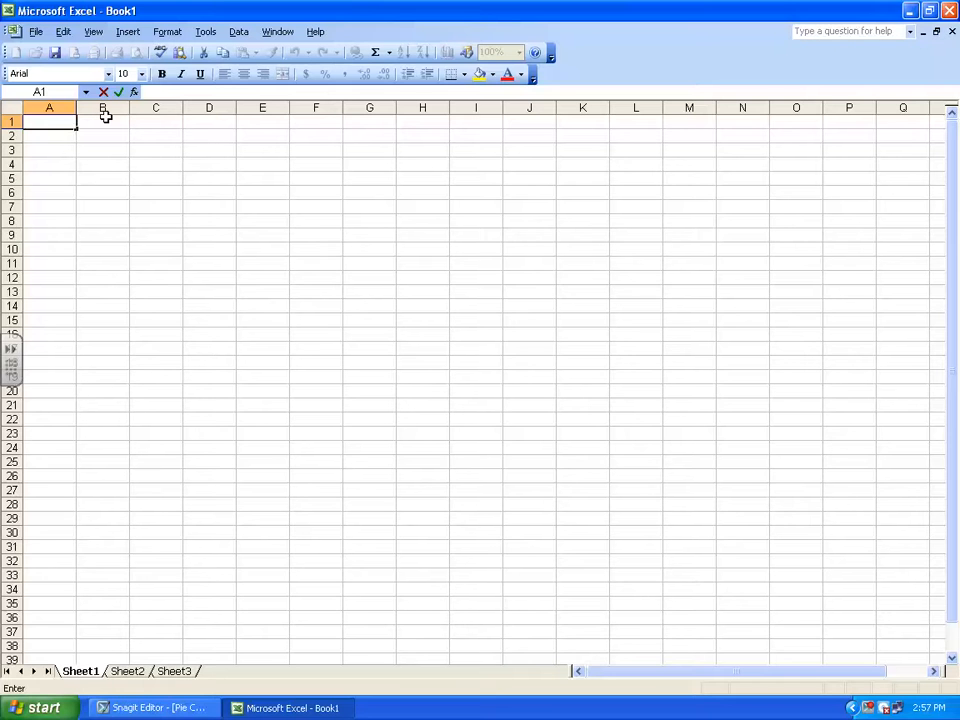
type("Favorite Winter Activities")
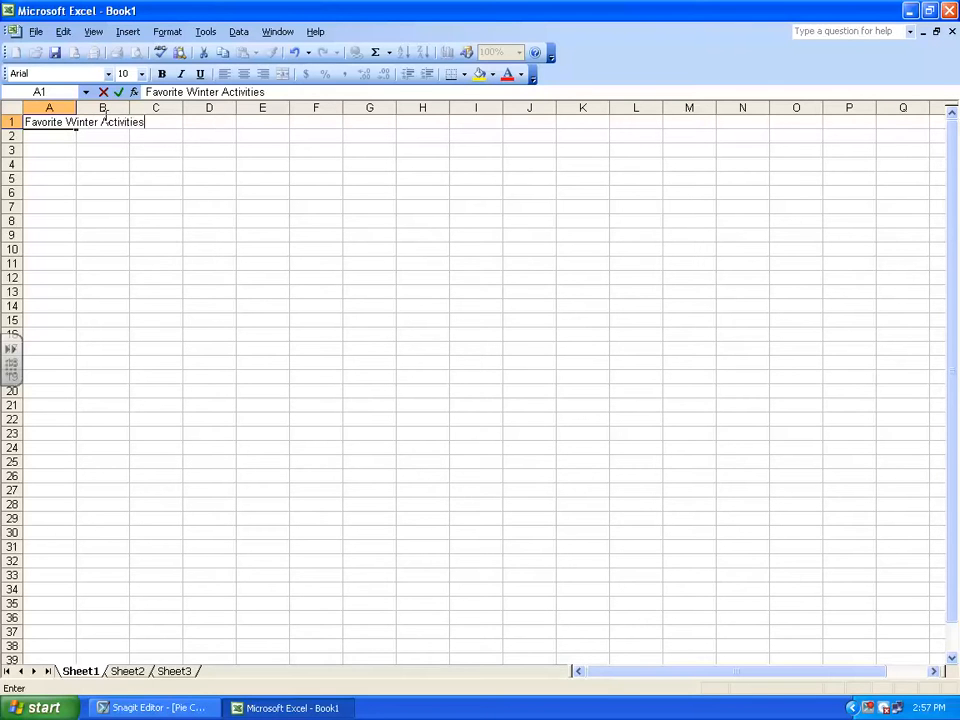
type(" by Mrs. DeDecker")
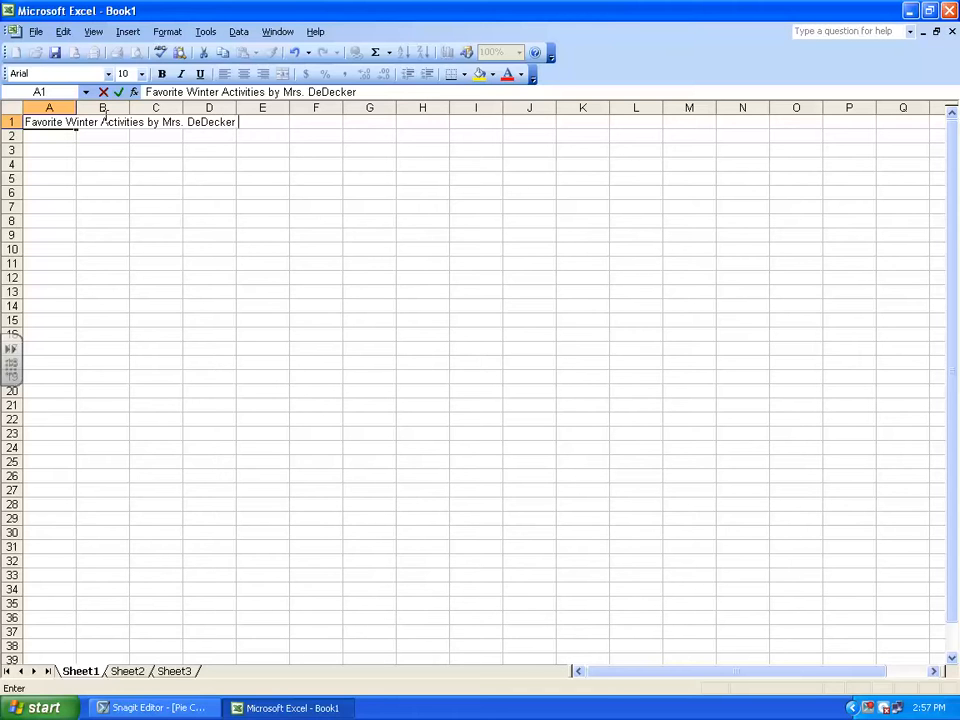
type(" 6th")
Widen column A until the whole title in A1 fits within it
left_click(65, 107)
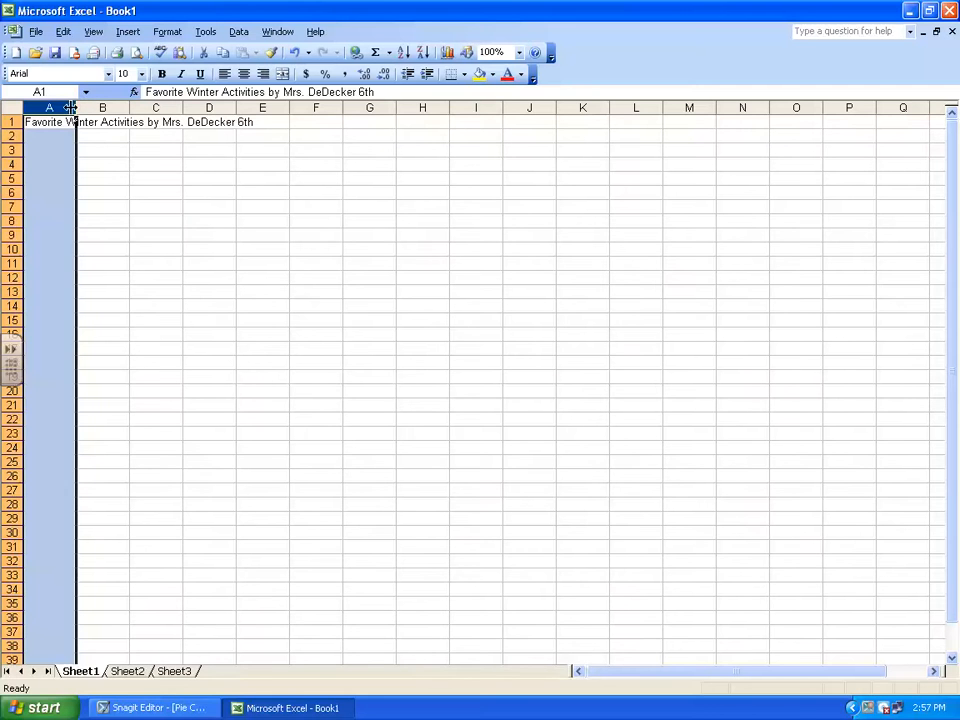
left_click_drag(75, 107, 263, 107)
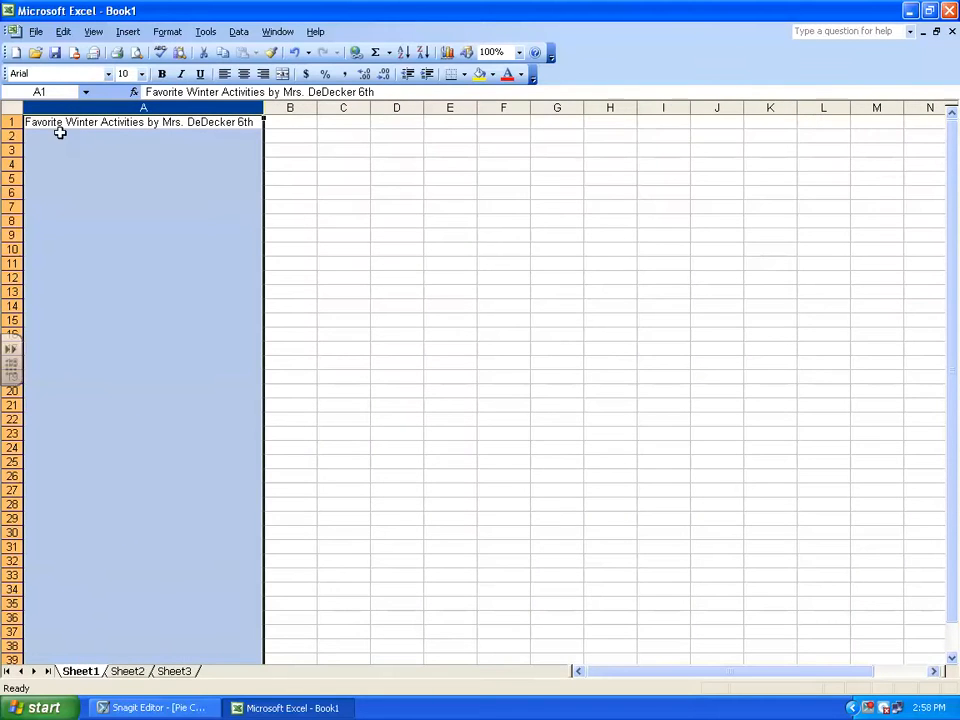
left_click(59, 135)
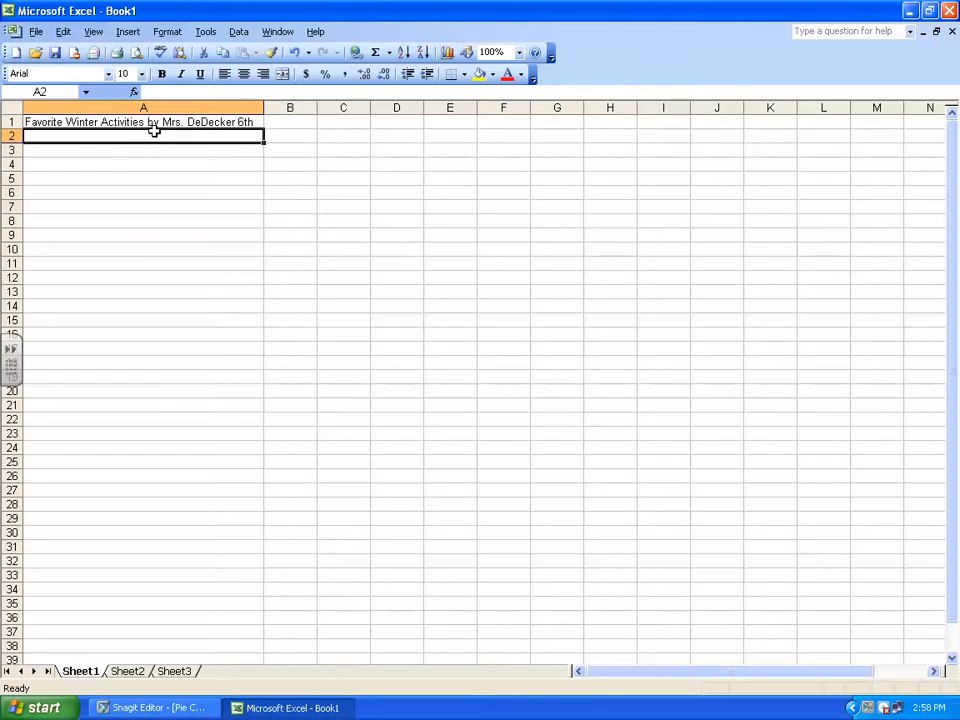
Enter the heading "Student - Top Choice" in cell B1
left_click(290, 107)
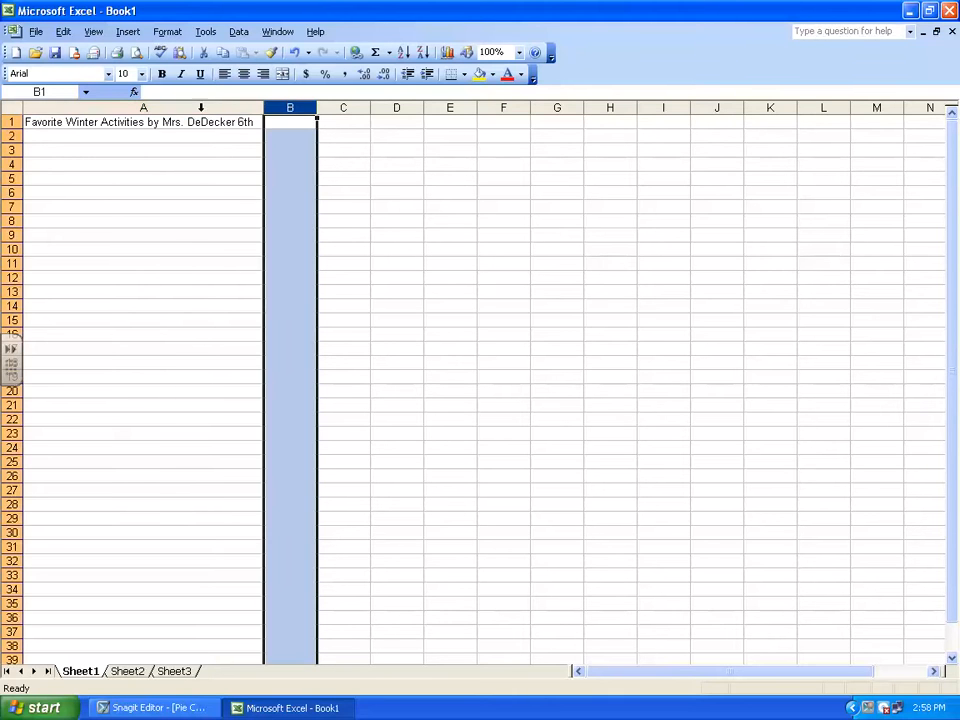
left_click(9, 121)
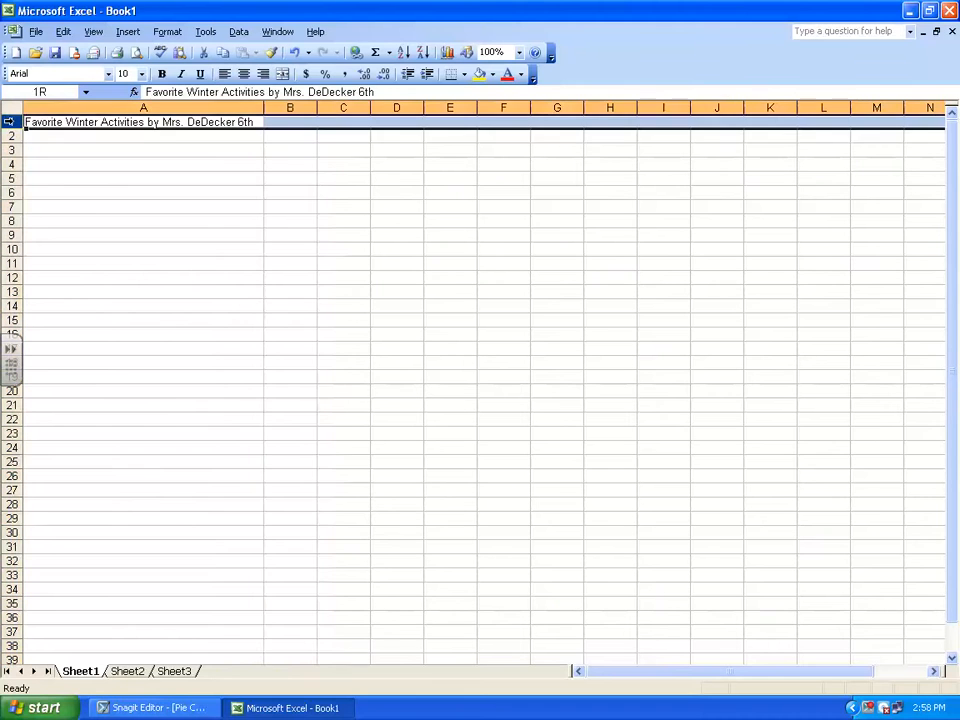
left_click(296, 122)
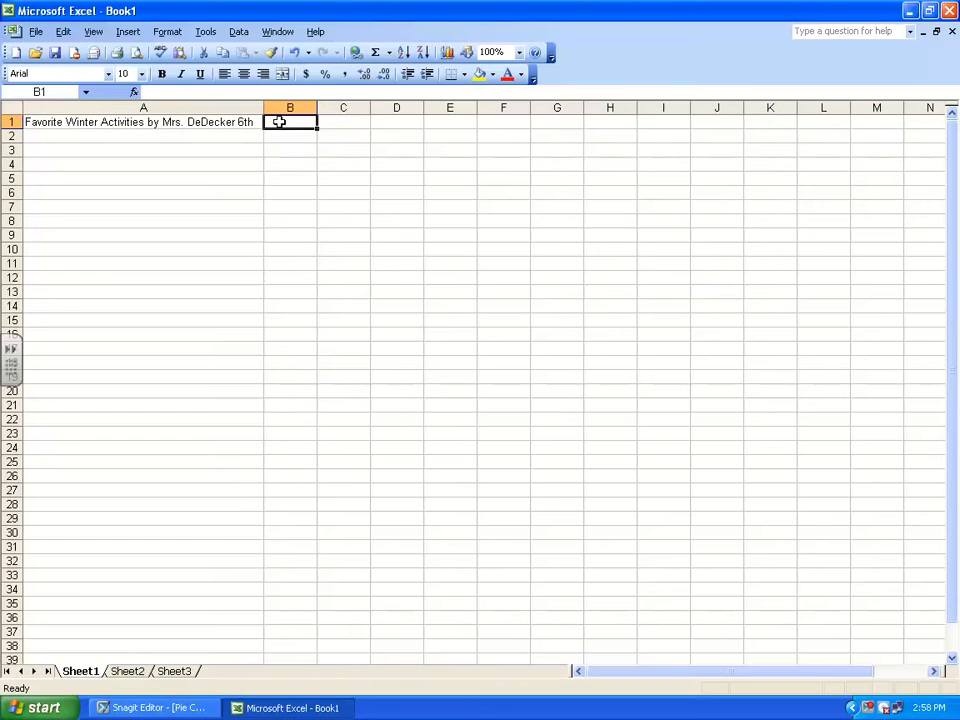
type("S")
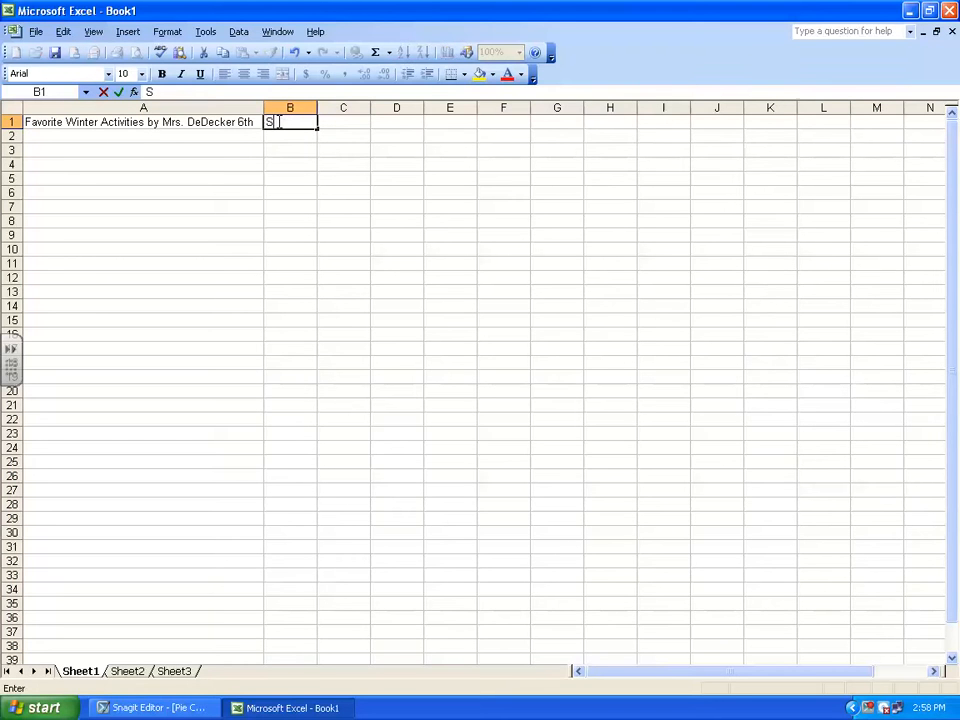
type("tudent - Top Choice")
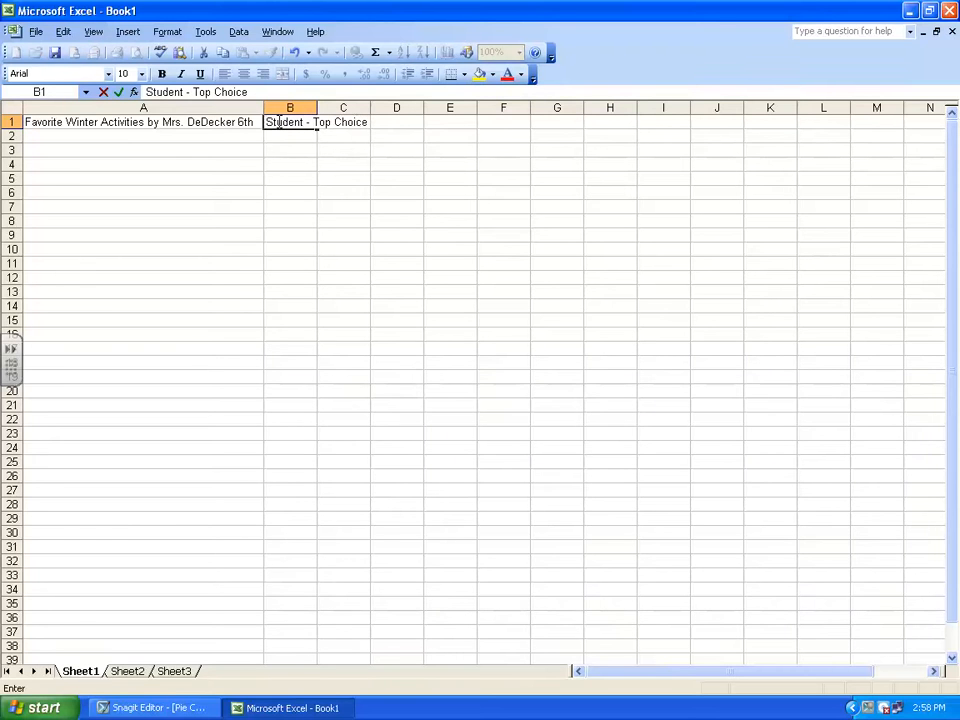
List the activities Sledding, Movie and Family & Friends in cells A2 to A4
left_click(47, 136)
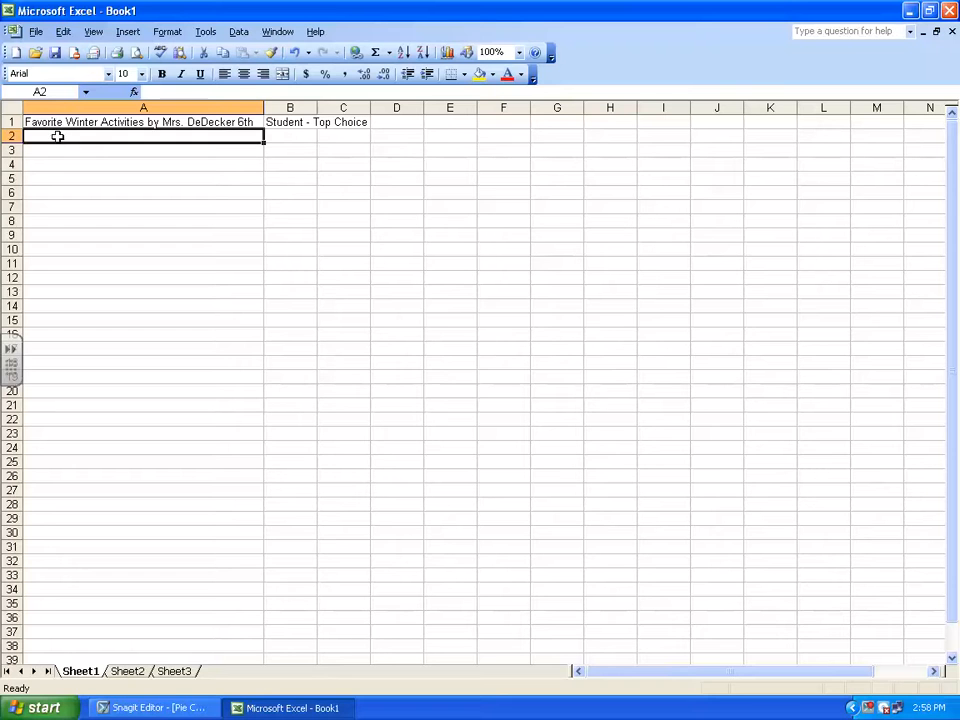
double_click(58, 137)
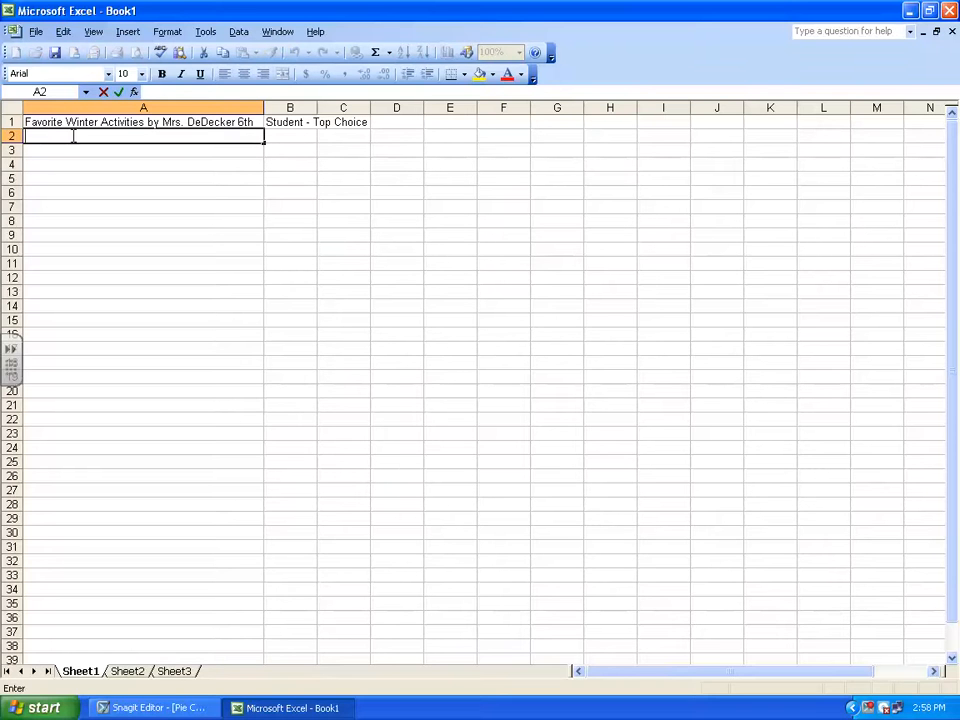
type("Sledding")
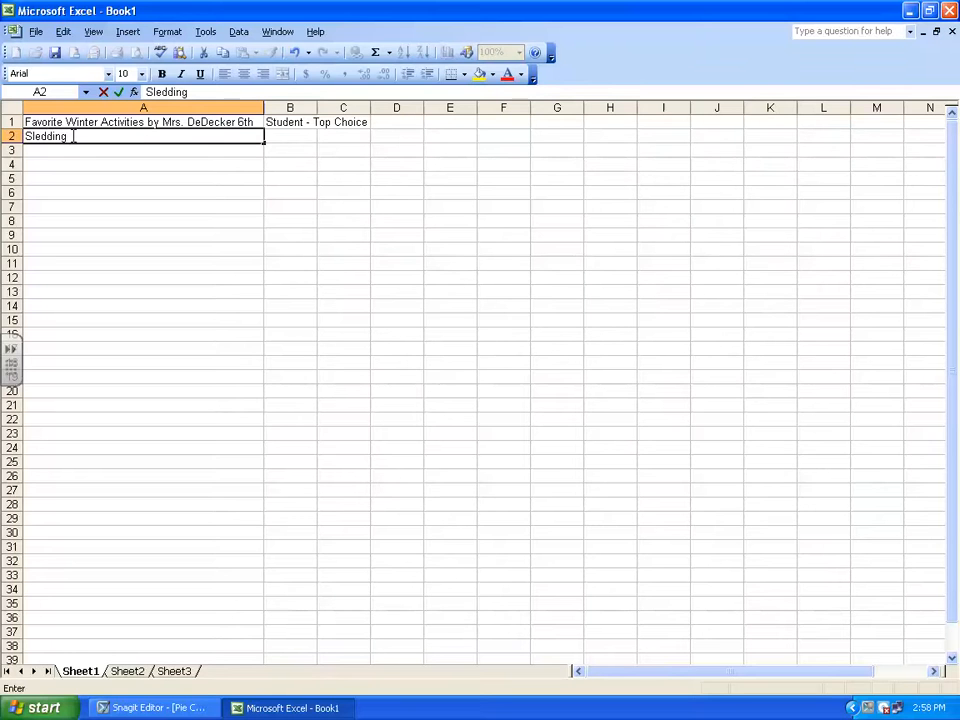
key("Return")
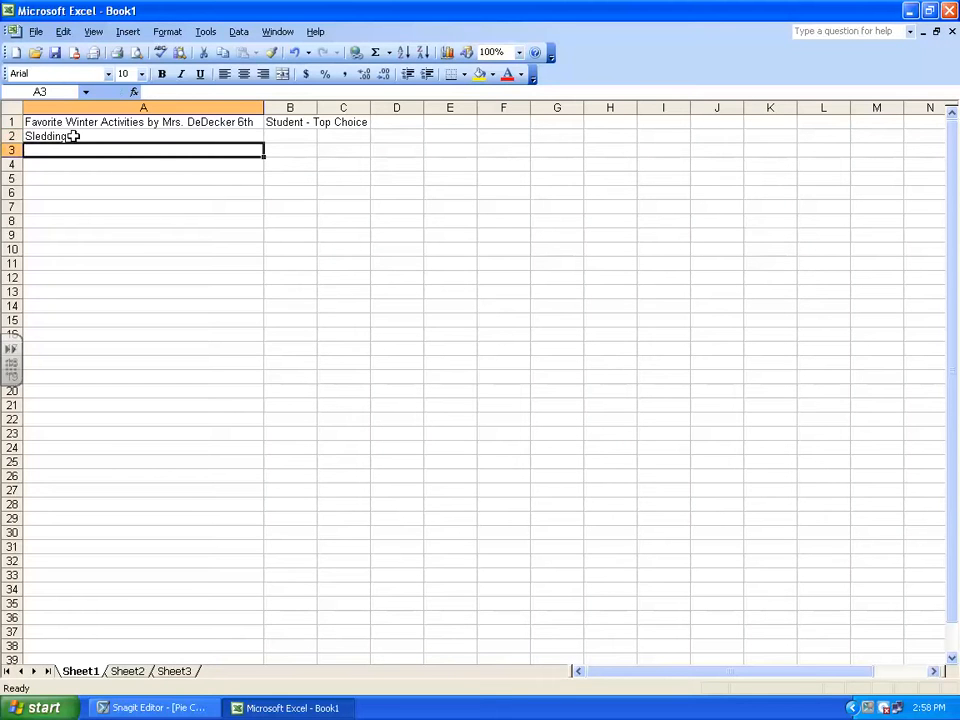
type("Movie")
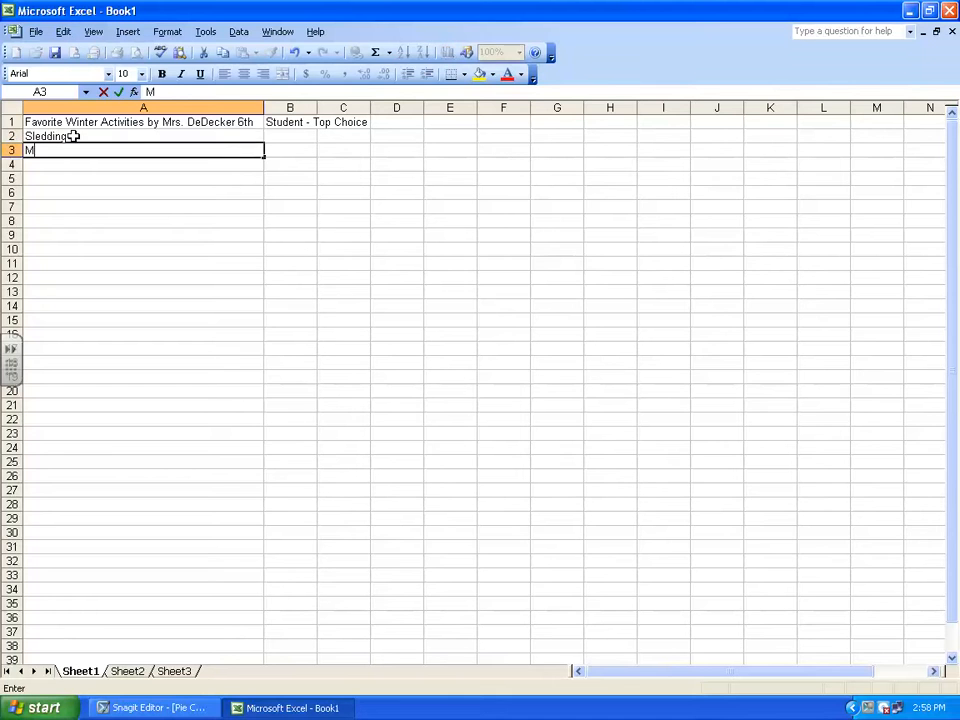
key("Return")
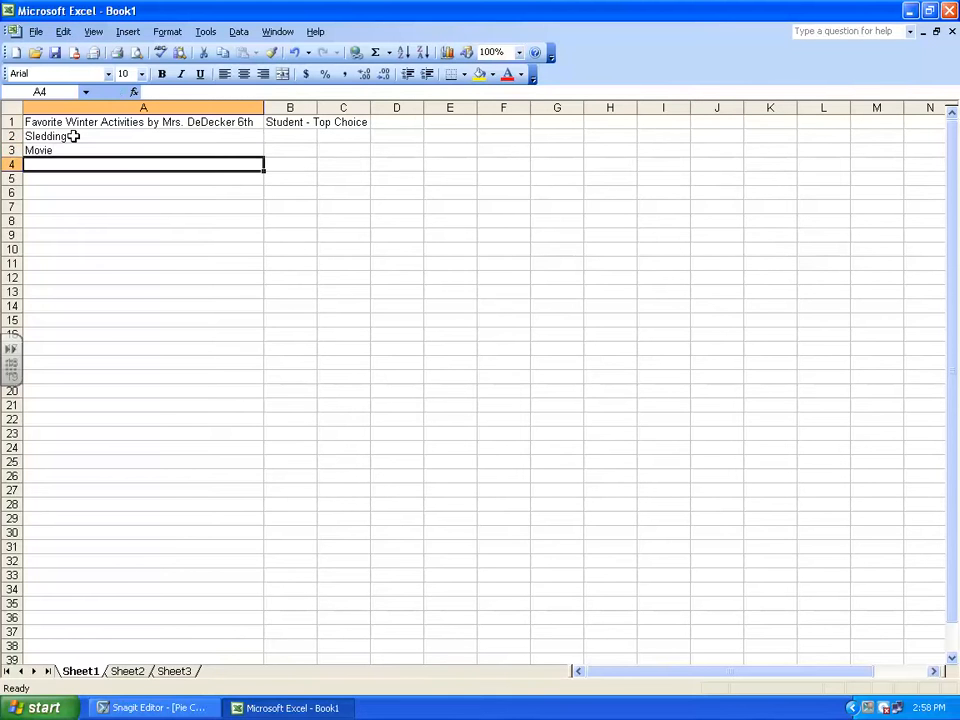
type("Family & Friends")
key("Return")
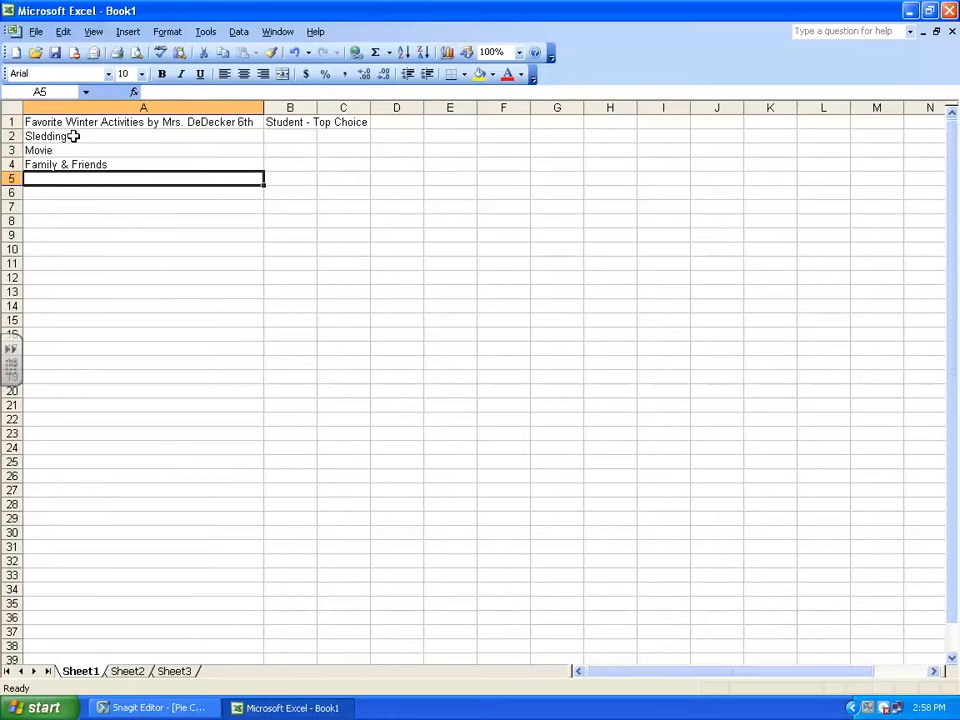
Add the activities Ice Skating in A5 and Eating Big Dinners in A6
type("Ice Skating")
key("Return")
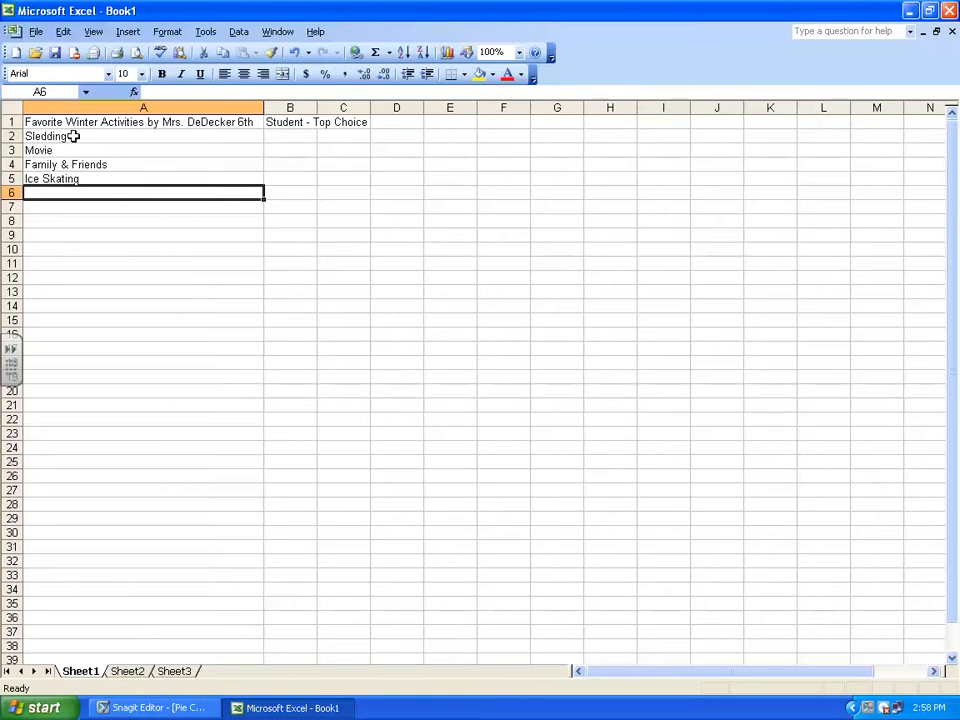
type("Eating Big Dinners")
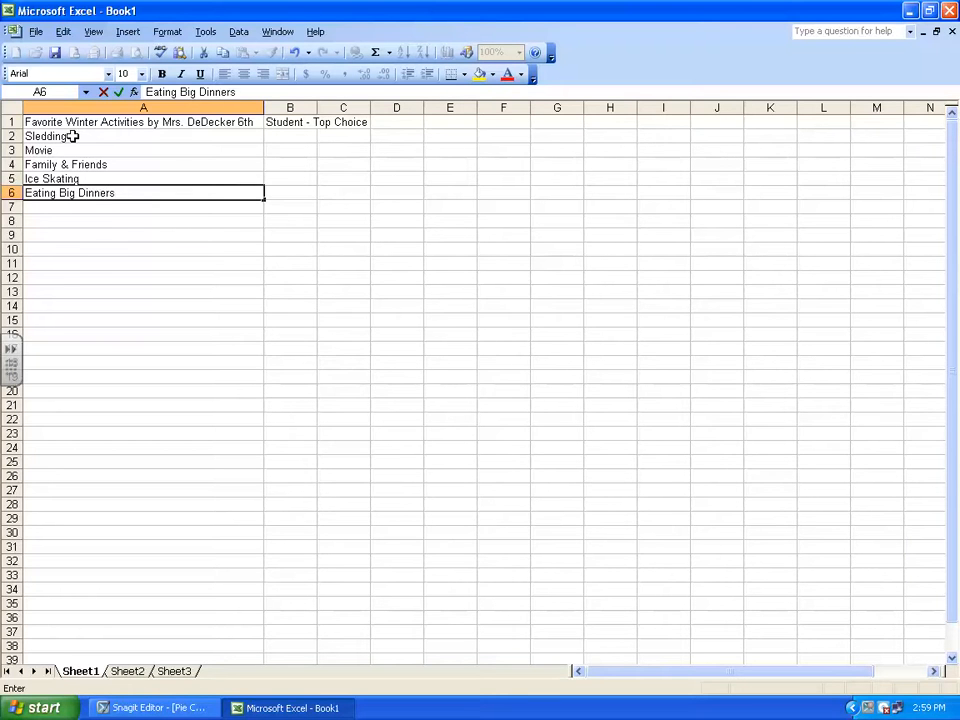
left_click(120, 134)
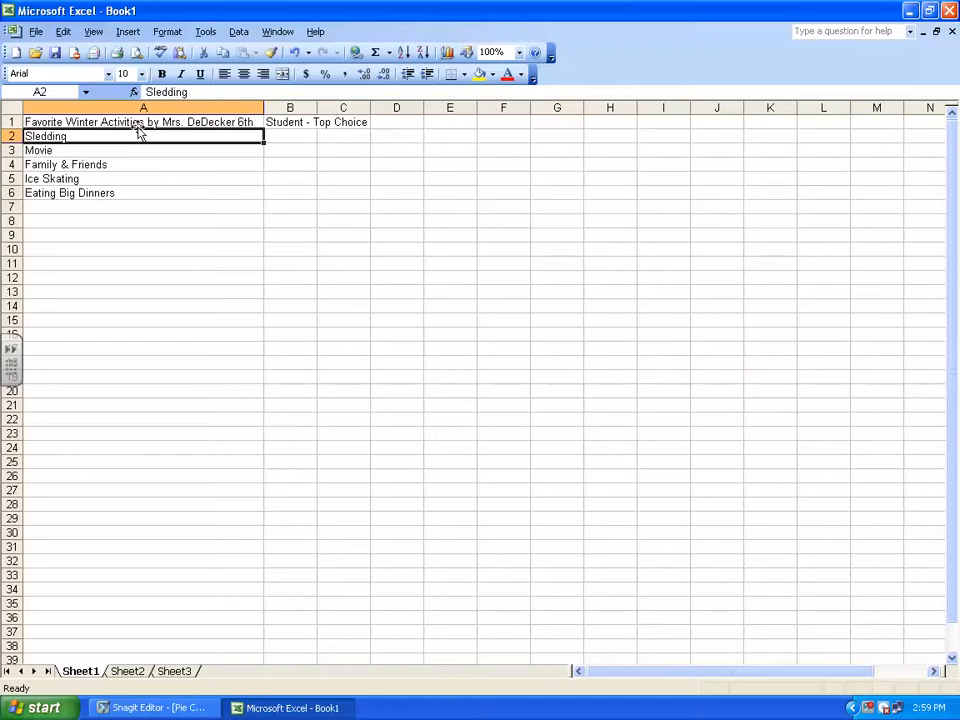
Enter the student counts 10 for Sledding in B2 and 2 for Movie in B3
left_click(289, 137)
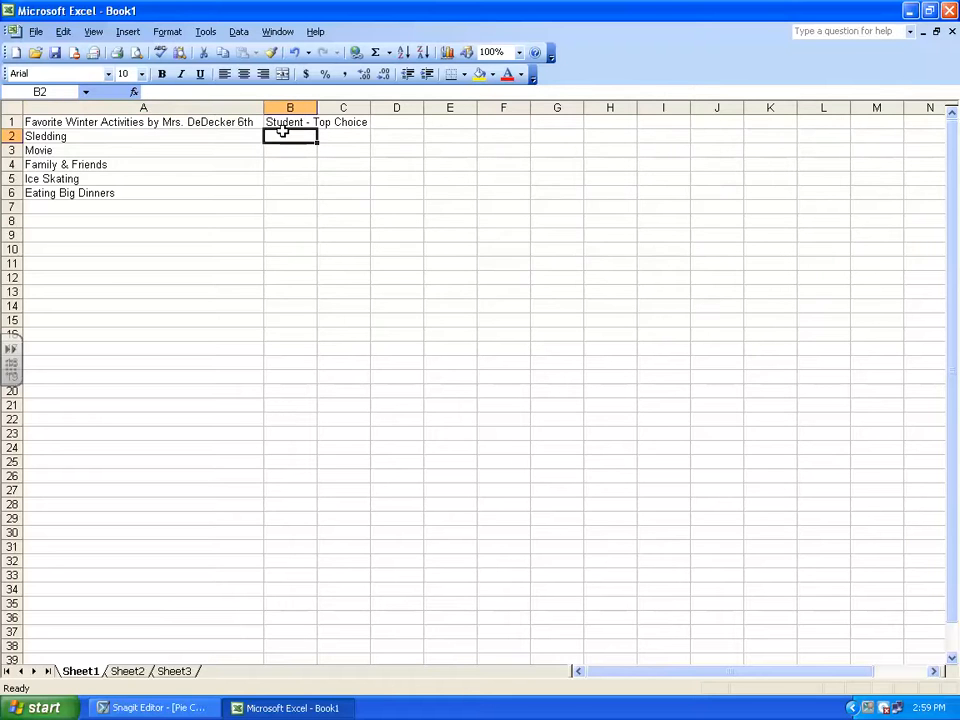
double_click(281, 135)
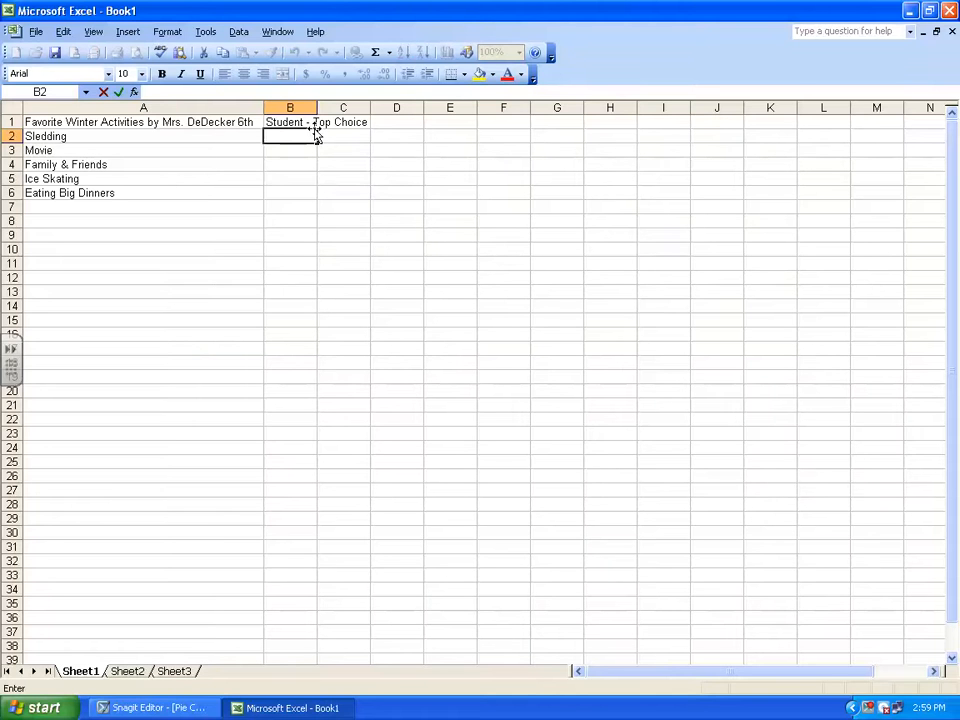
type("10")
left_click(50, 136)
left_click(310, 139)
left_click(306, 150)
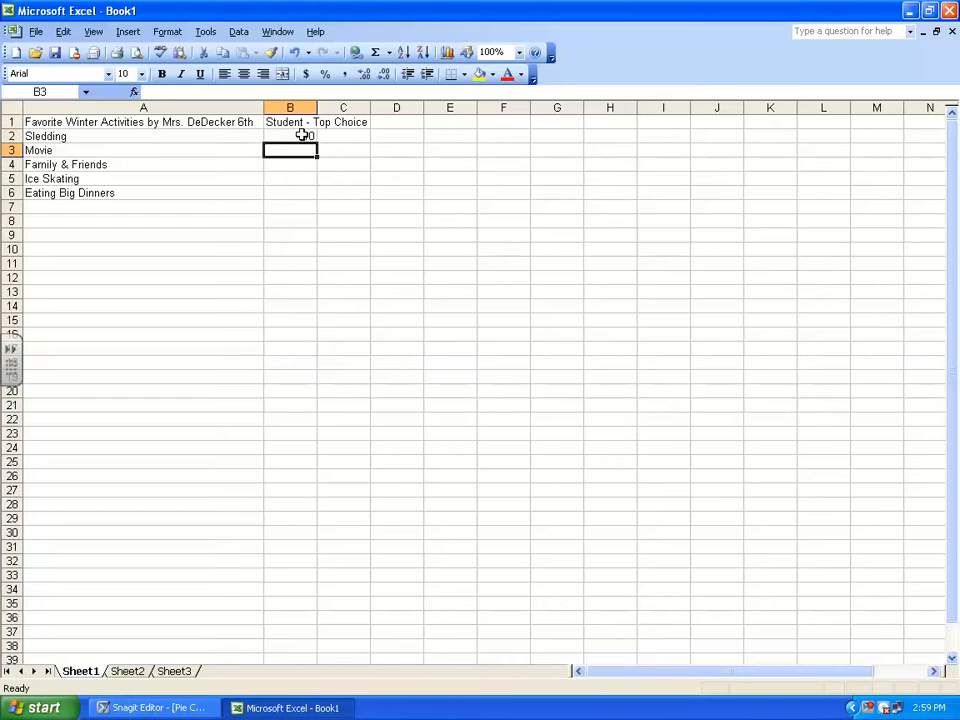
type("2")
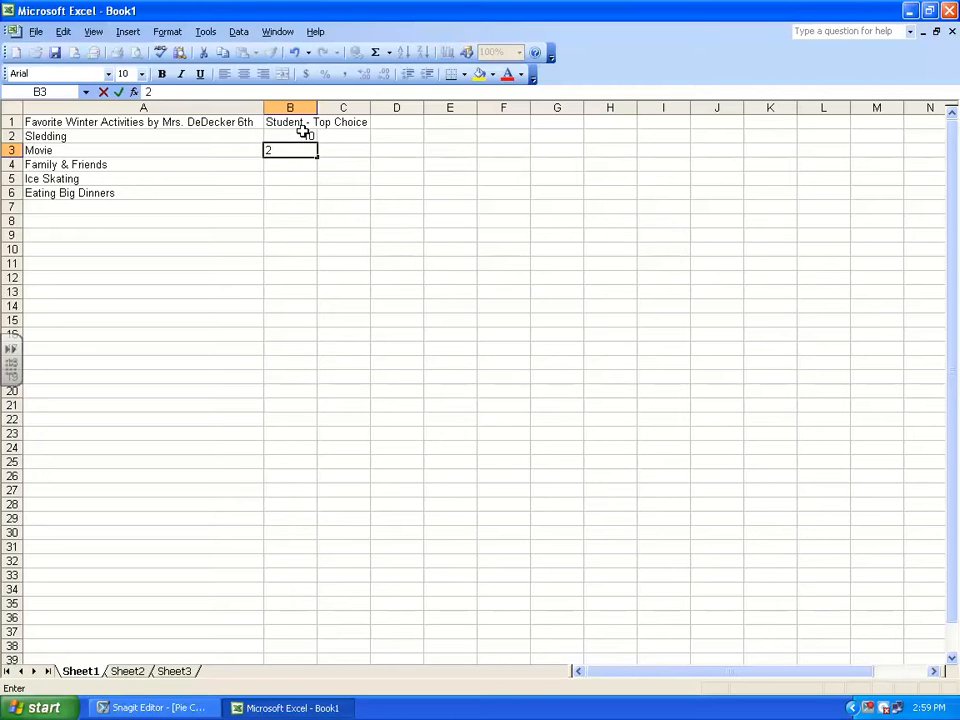
key("Return")
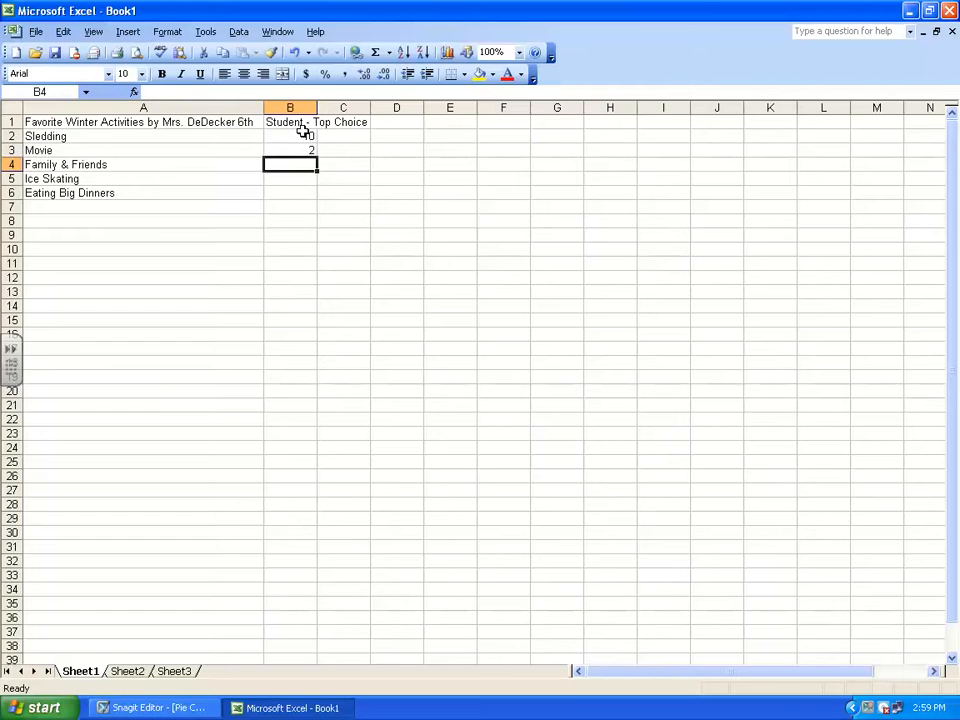
Enter the student counts 6 for Family & Friends, 3 for Ice Skating and 4 for Eating Big Dinners in B4 to B6
type("6")
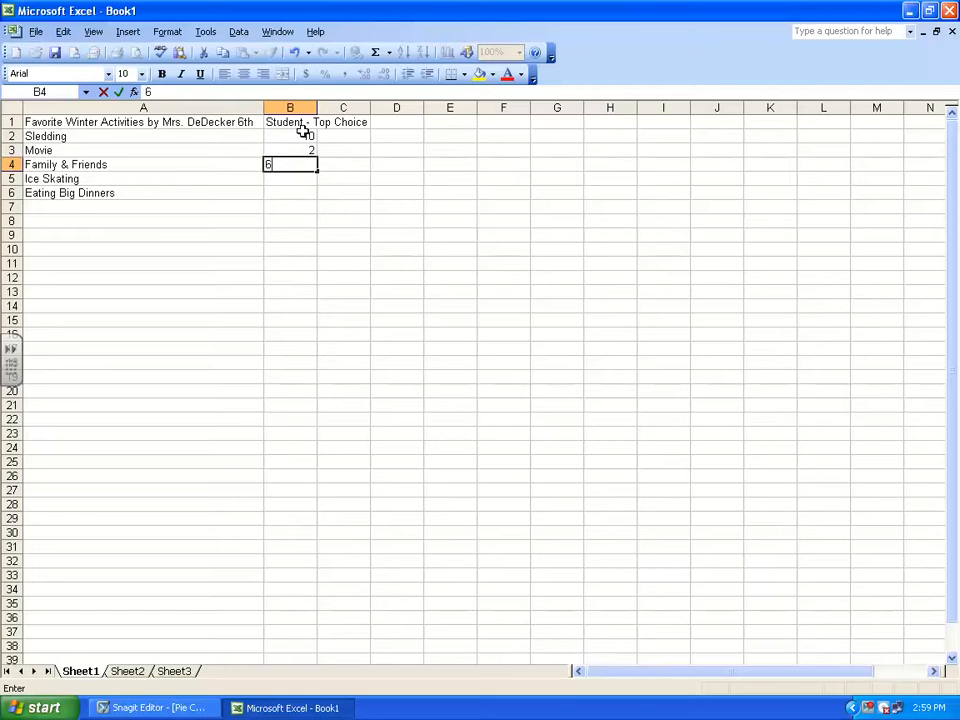
left_click(291, 177)
type("3")
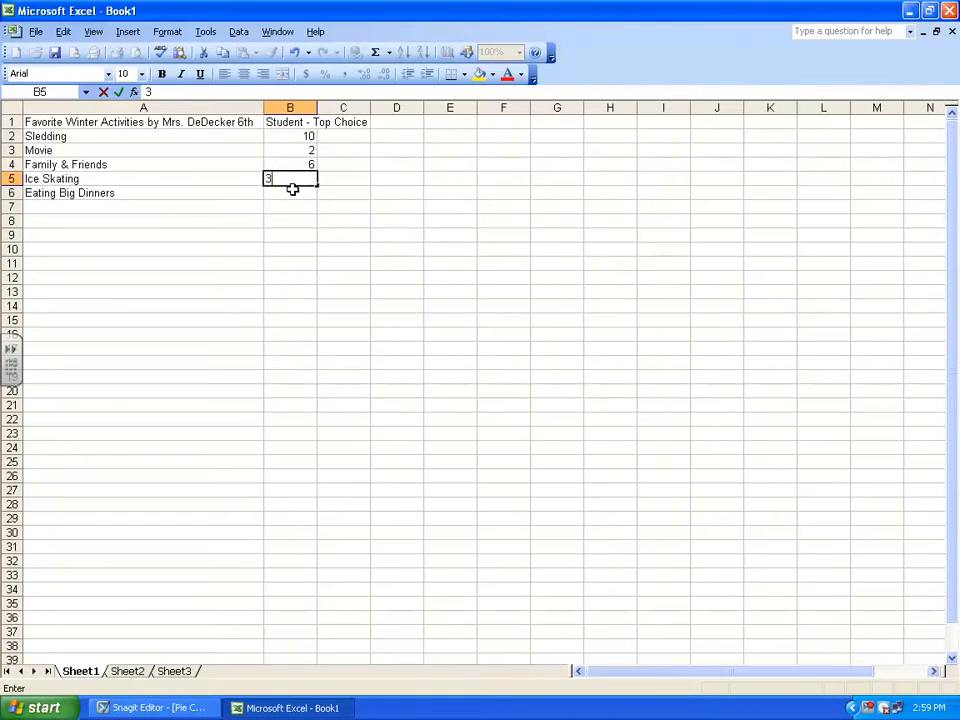
left_click(293, 190)
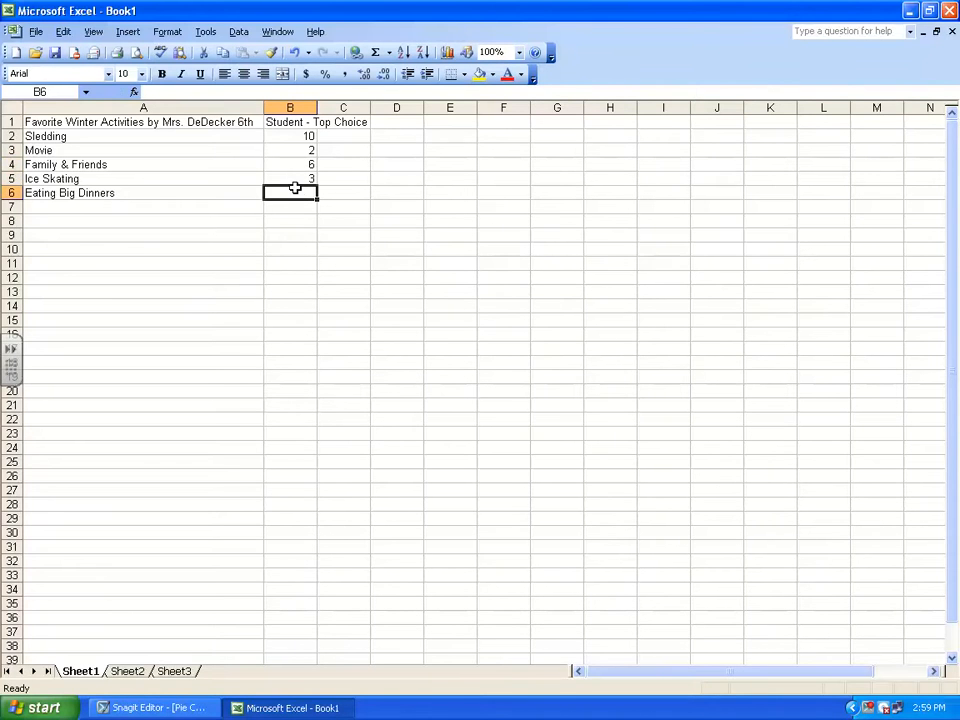
type("4")
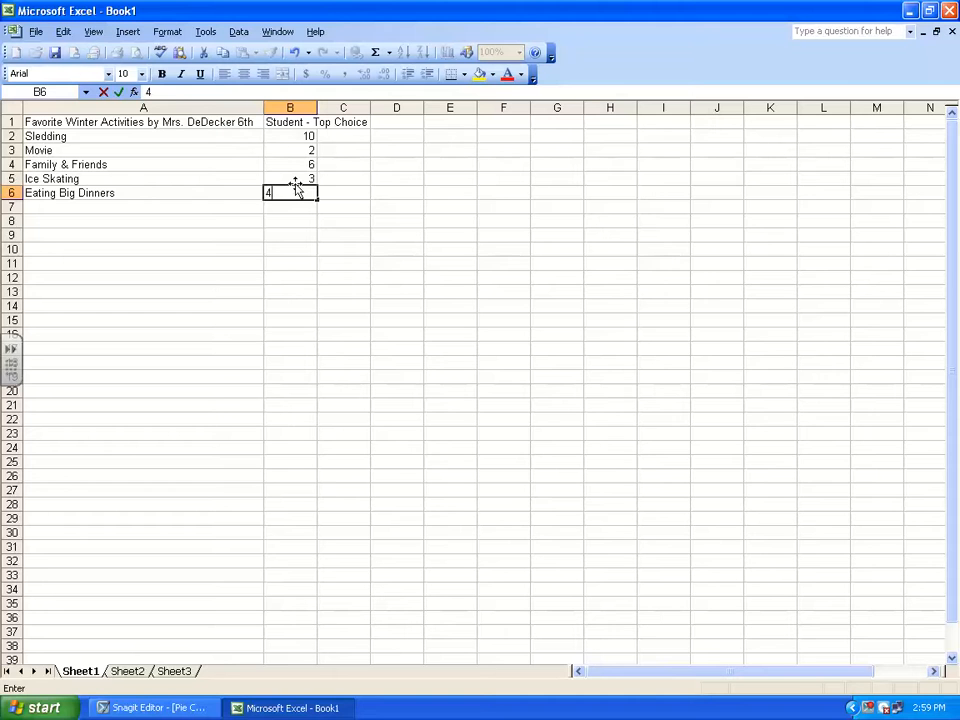
left_click(243, 192)
Select the whole data table, cells A1 to B6, including both headings
left_click(130, 122)
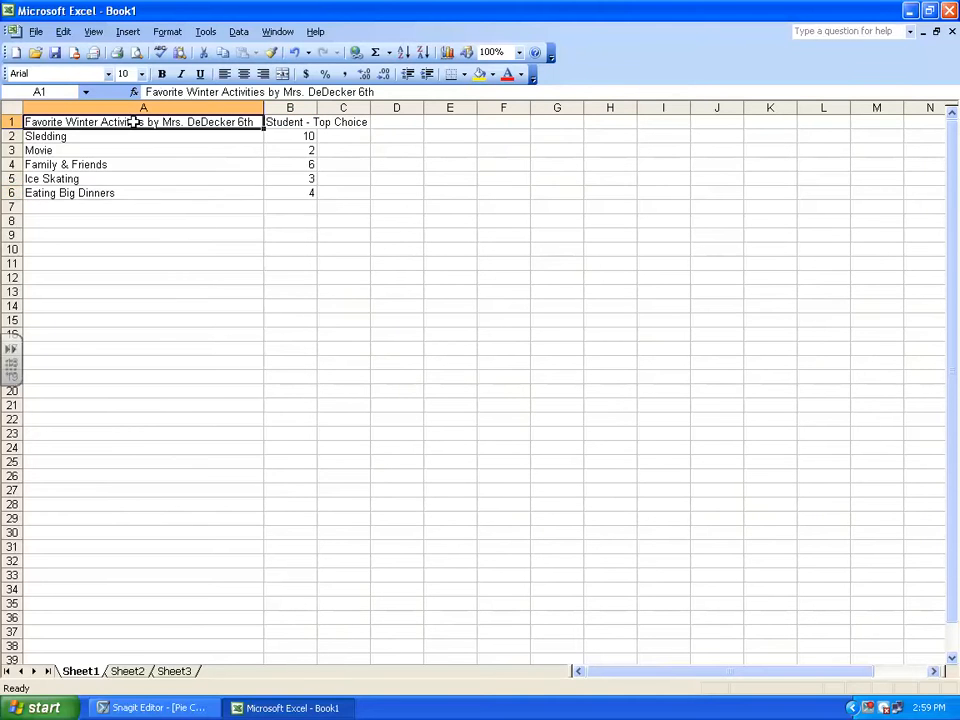
left_click(320, 193)
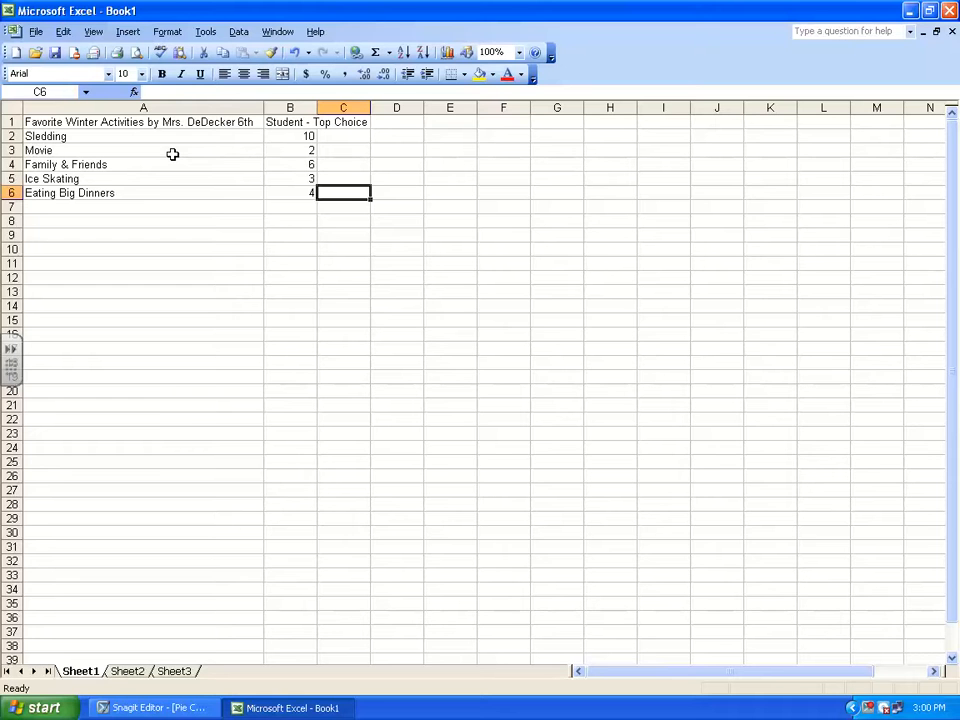
left_click(30, 122)
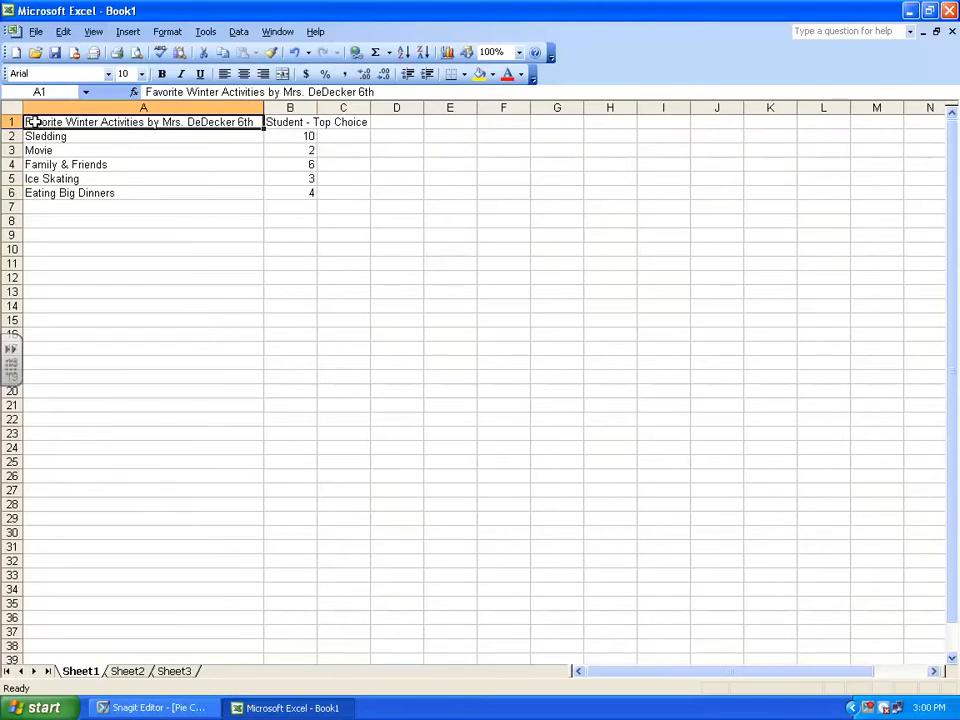
left_click_drag(103, 120, 312, 189)
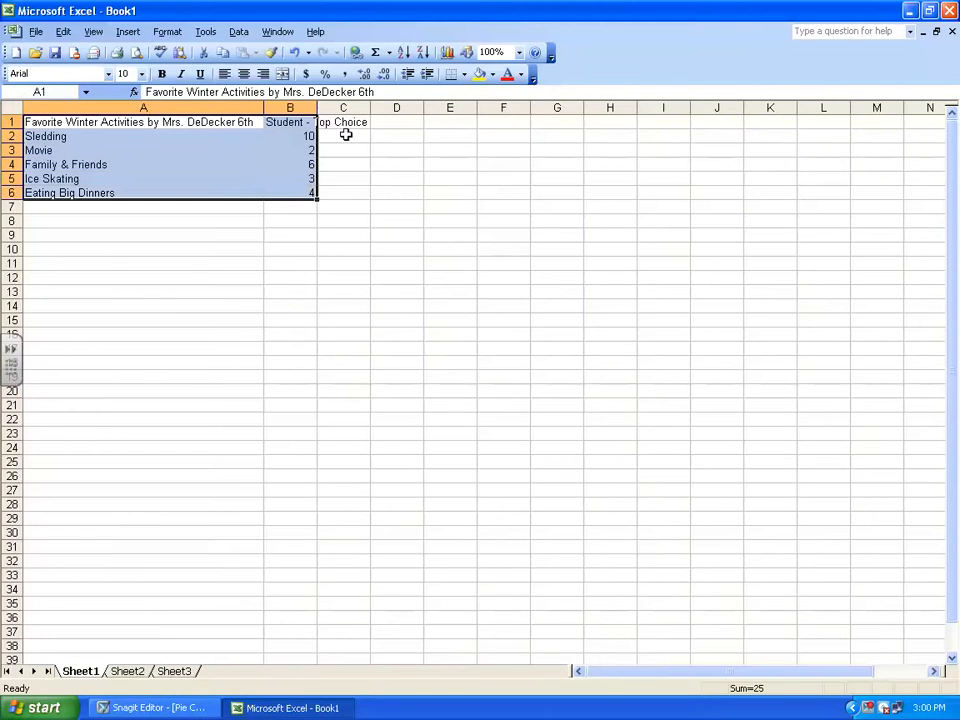
left_click(42, 122)
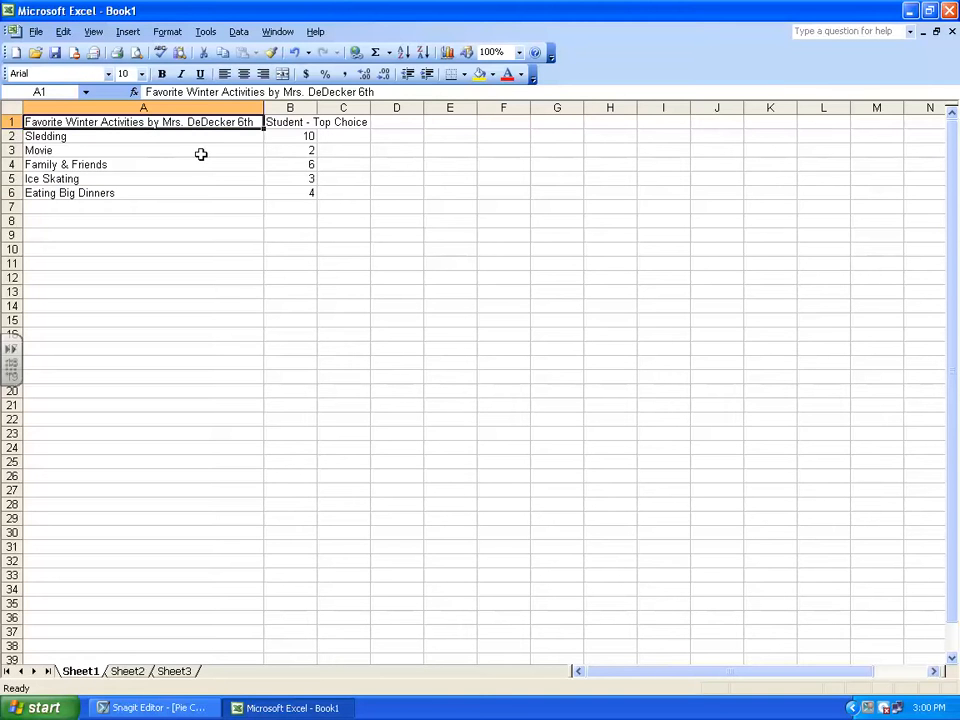
left_click(305, 190, "shift")
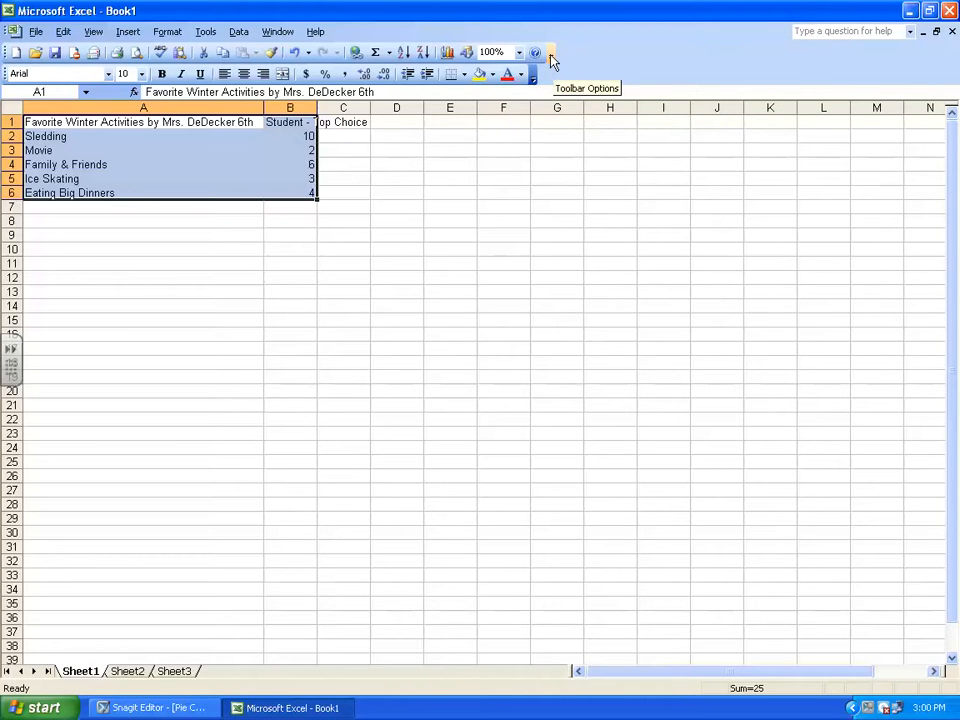
Show the Standard and Formatting toolbar buttons on one row and reveal the remaining toolbar options
left_click(550, 58)
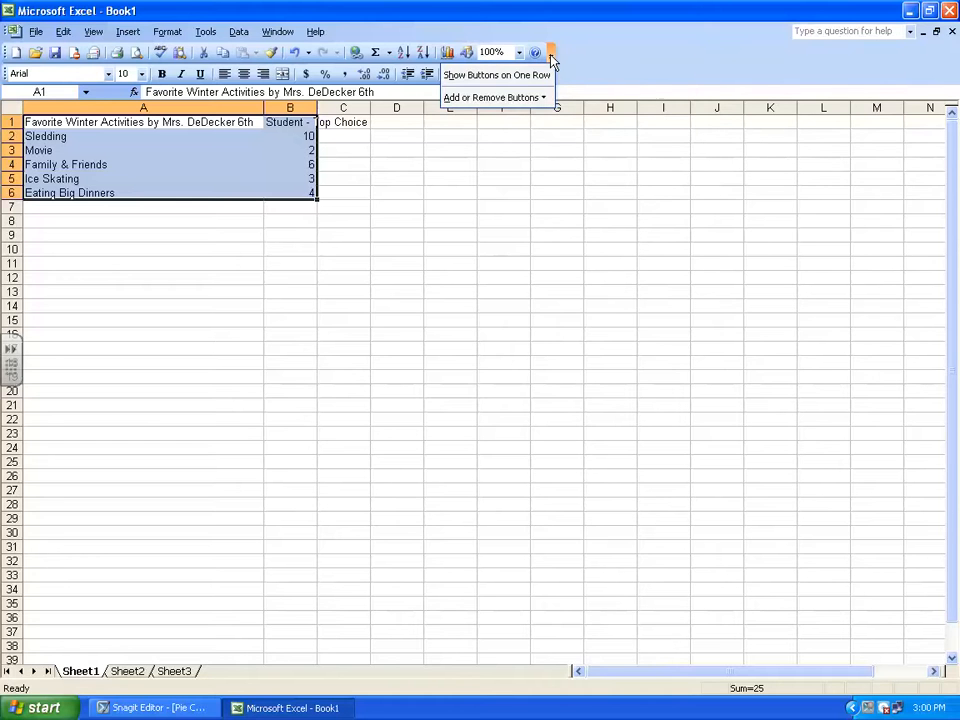
left_click(470, 75)
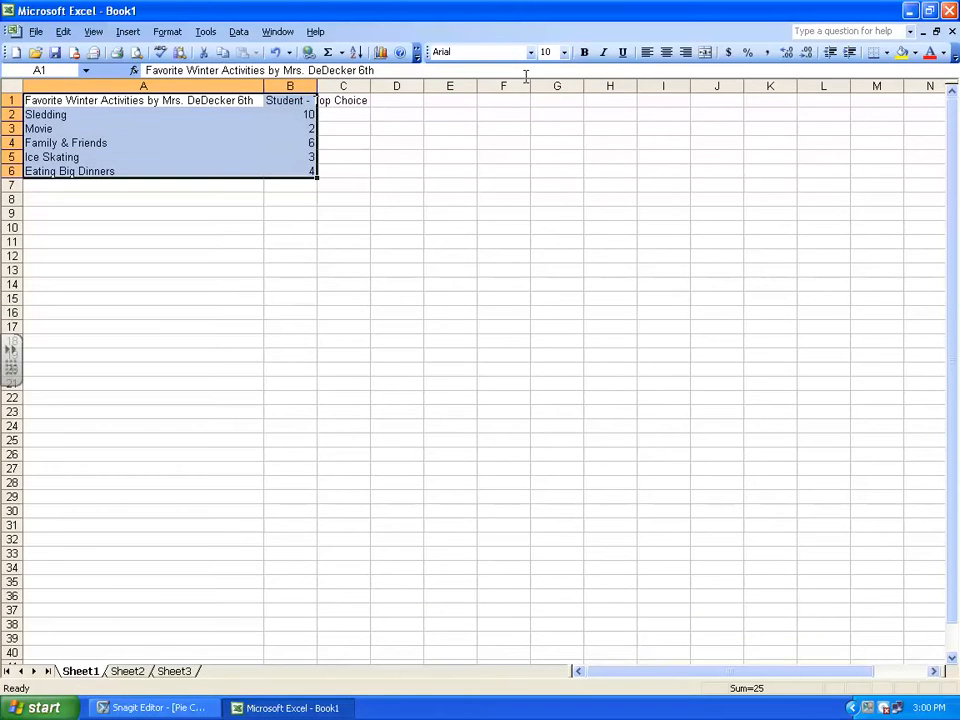
left_click(955, 58)
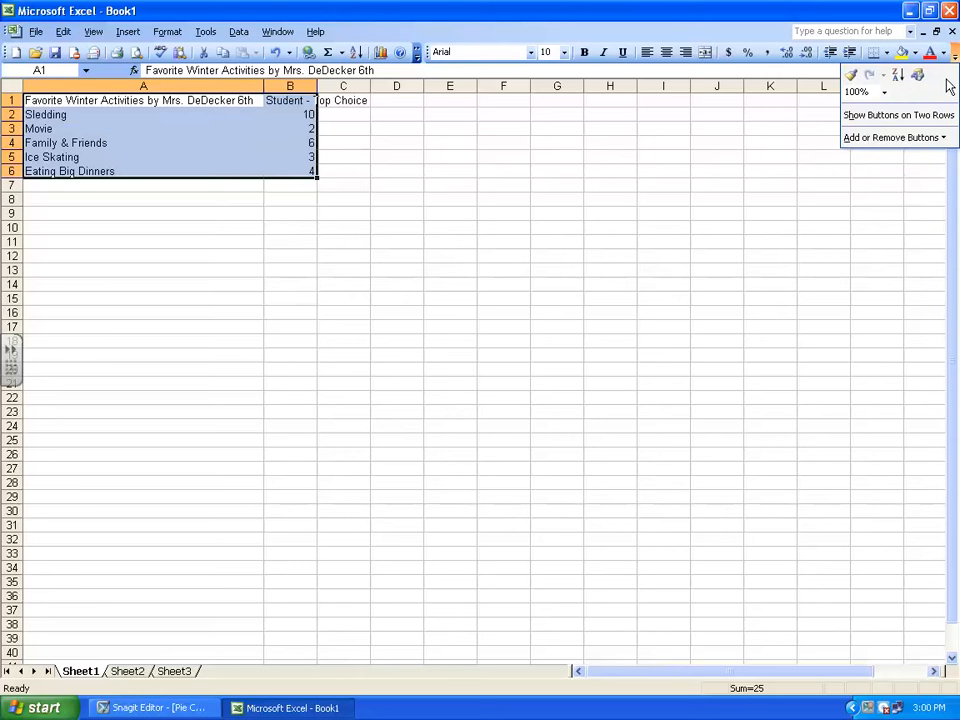
Start a chart of the selected data with the Exploded Pie sub-type, accepting the source range A1:B6 with series in columns
left_click(381, 52)
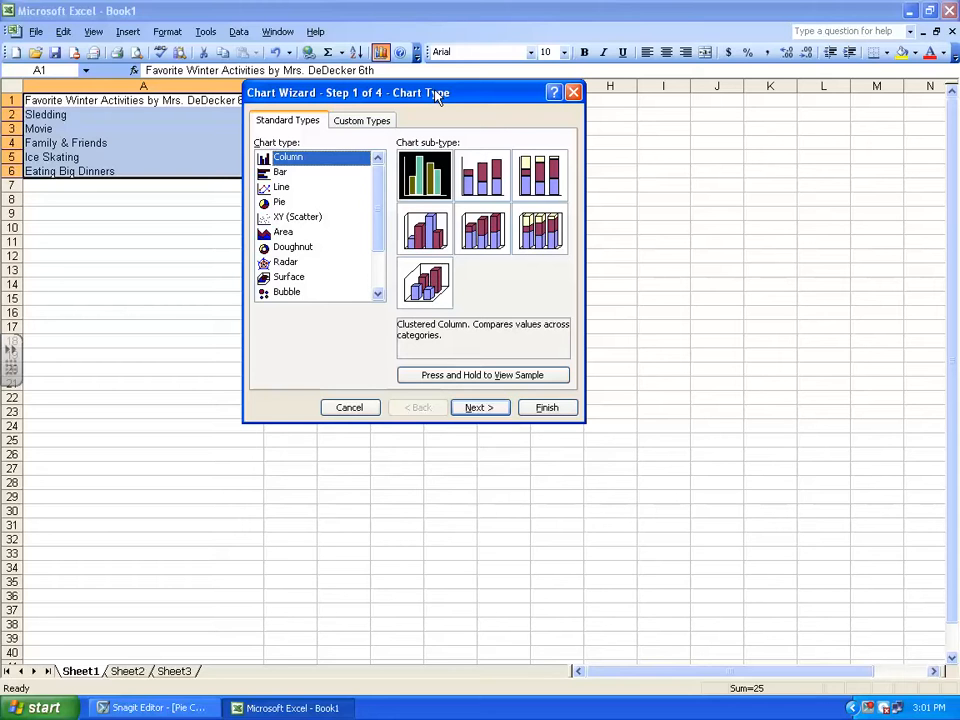
left_click(279, 204)
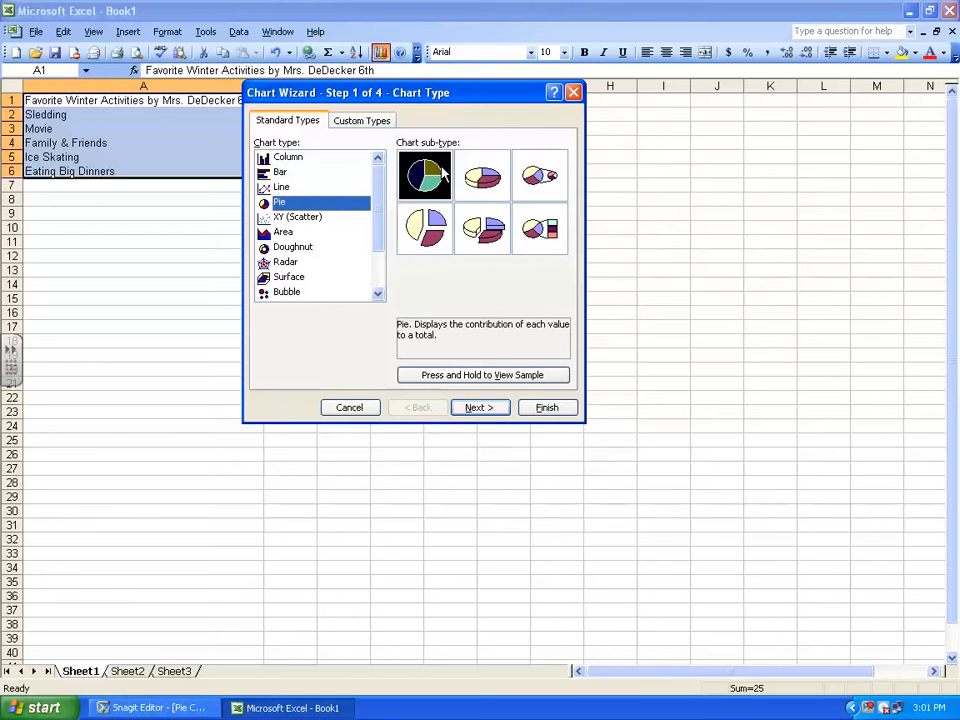
left_click(430, 237)
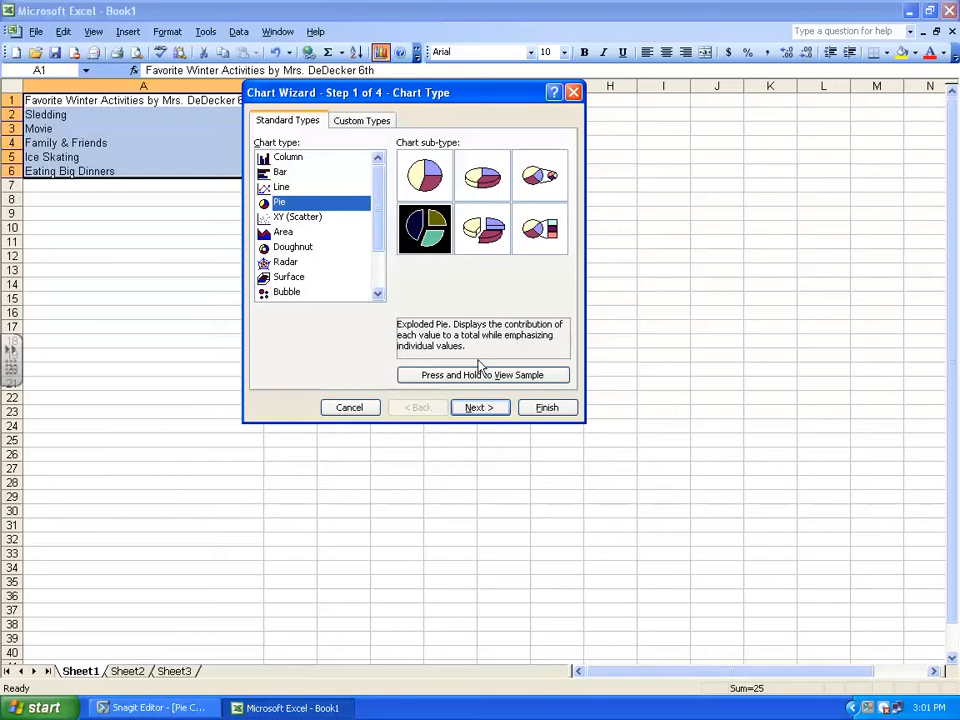
left_click(477, 409)
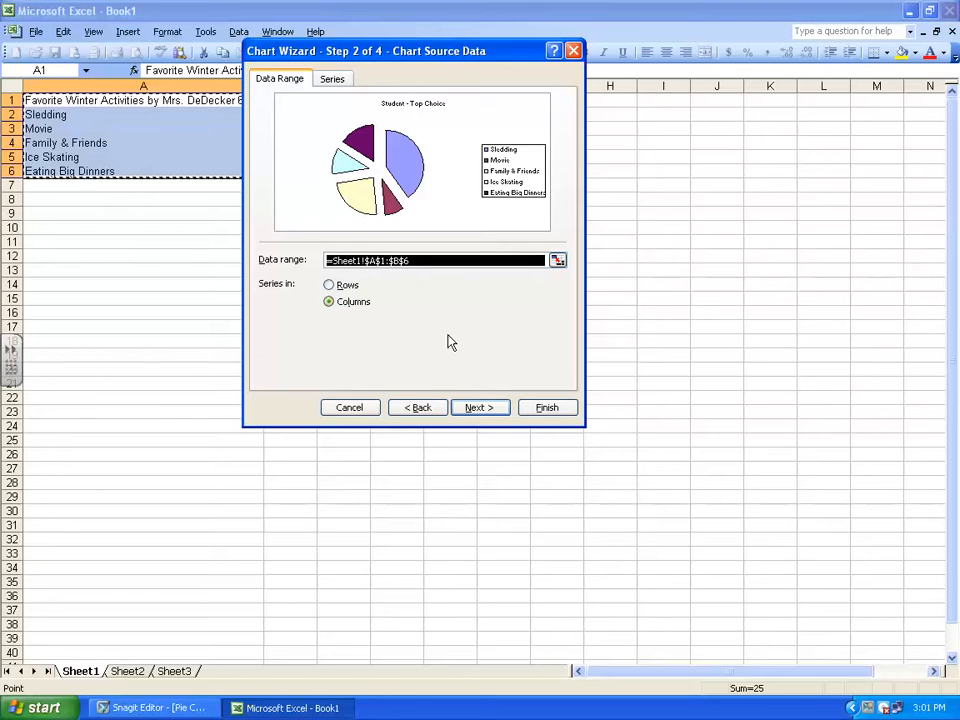
left_click(476, 410)
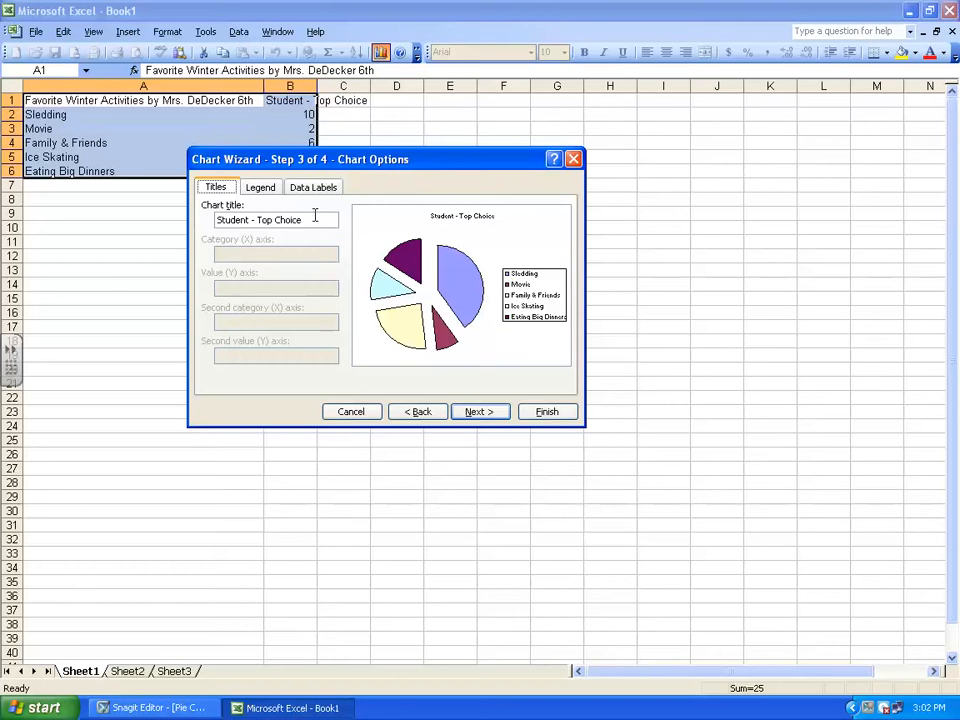
Change the chart title to "Student Favorite Activiities by" followed by the teacher's name and "6th"
left_click_drag(296, 217, 255, 219)
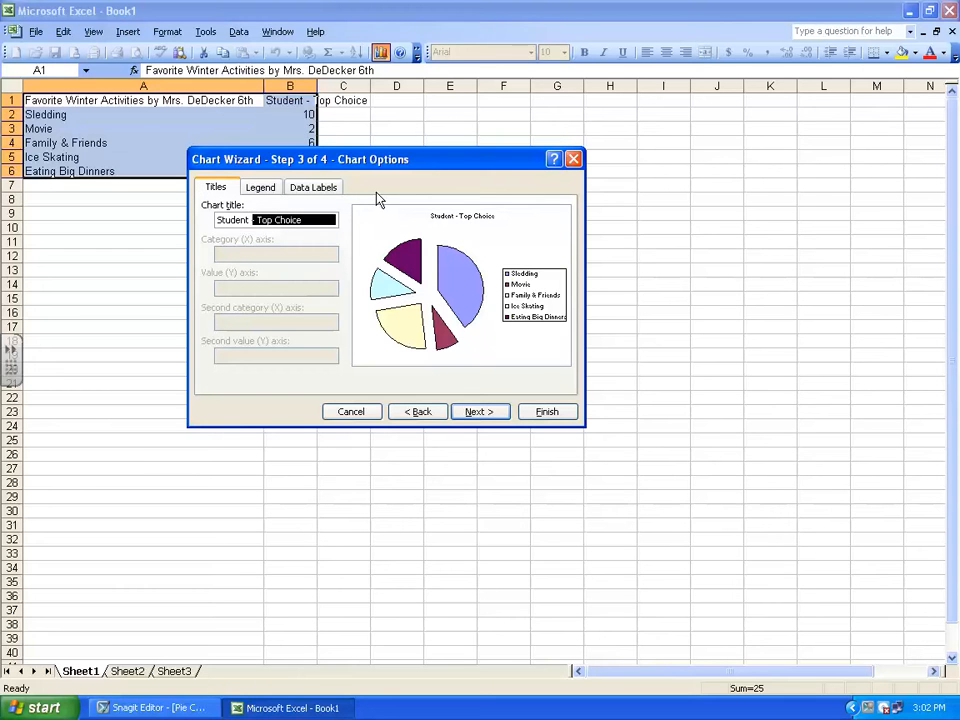
type("Favorit")
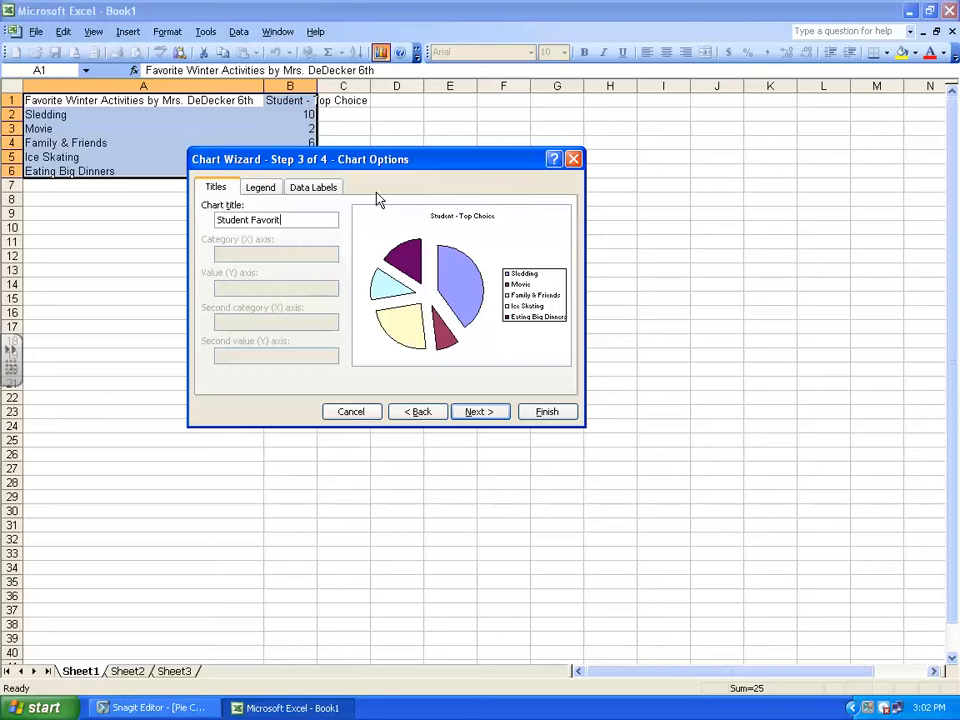
type("e Activities by Mrs. ")
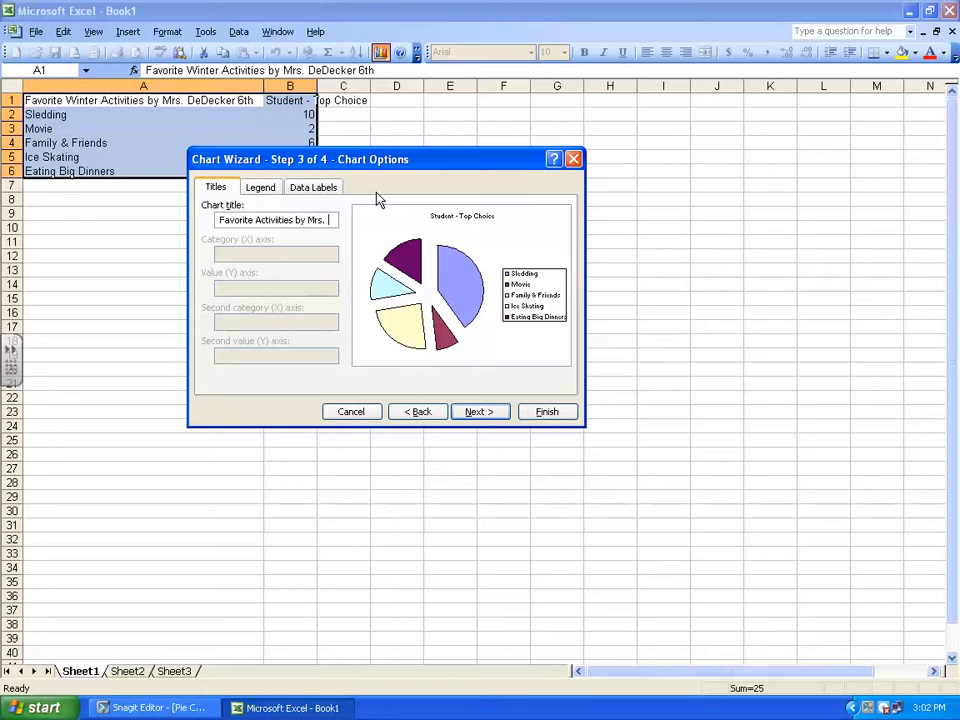
type("DeDecker")
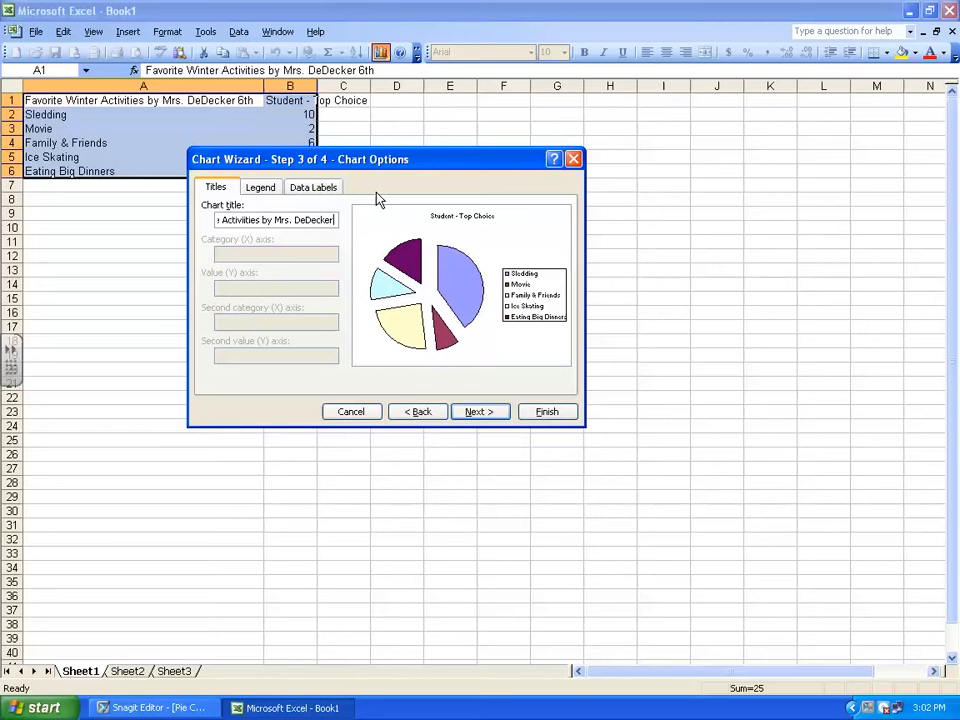
type(" 6th")
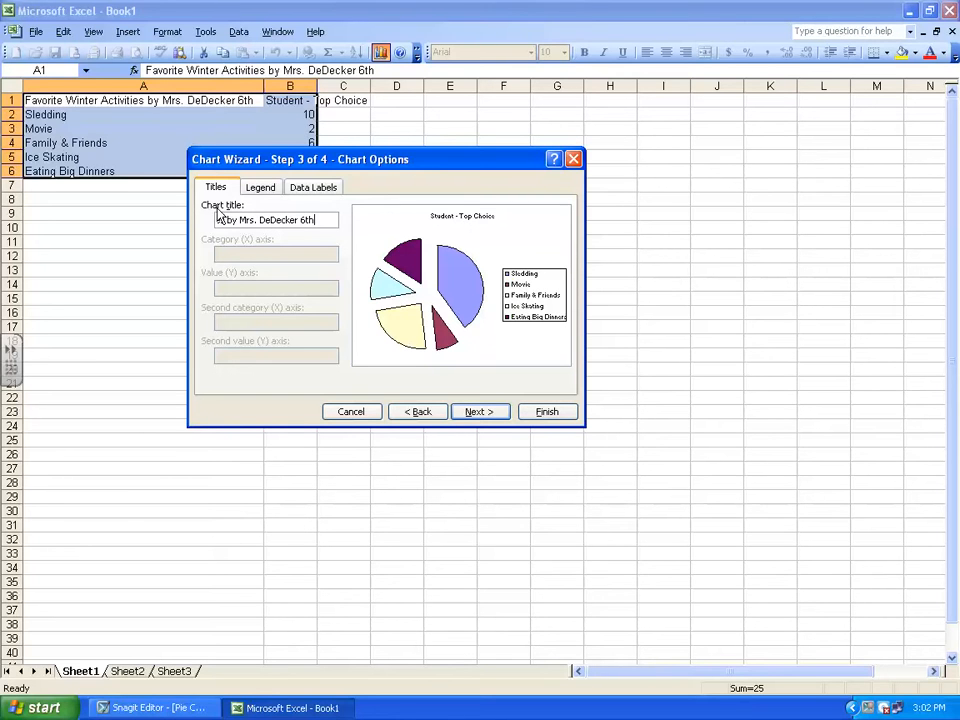
Add data labels to the pie slices showing category name, value and percentage
left_click(335, 193)
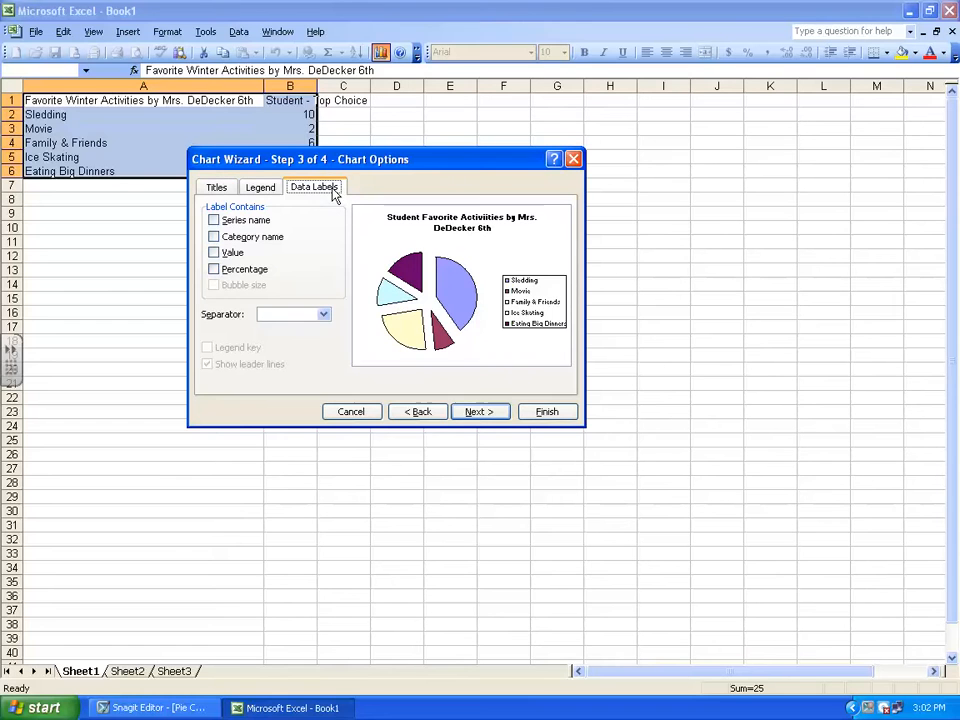
left_click(213, 237)
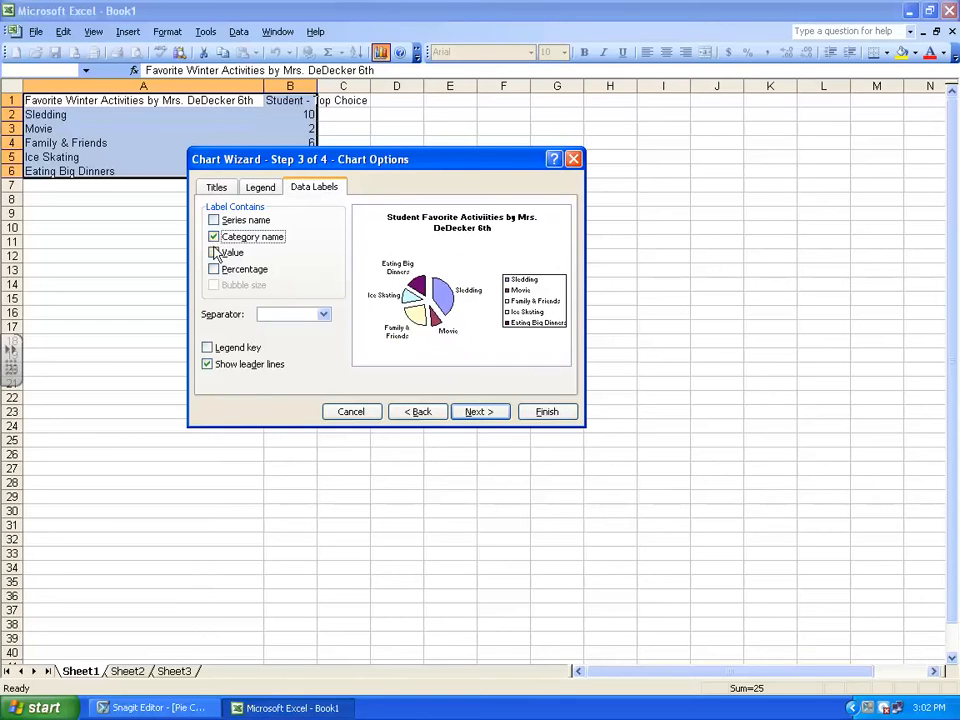
left_click(213, 253)
left_click(213, 269)
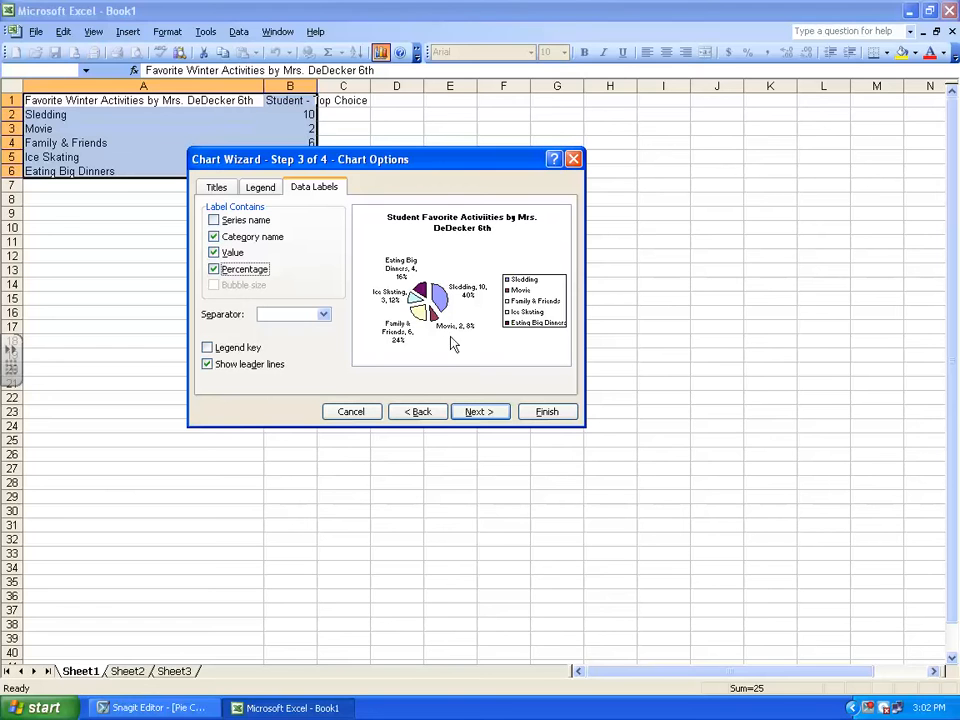
Place the pie chart as an object in Sheet1 and finish creating it
left_click(481, 414)
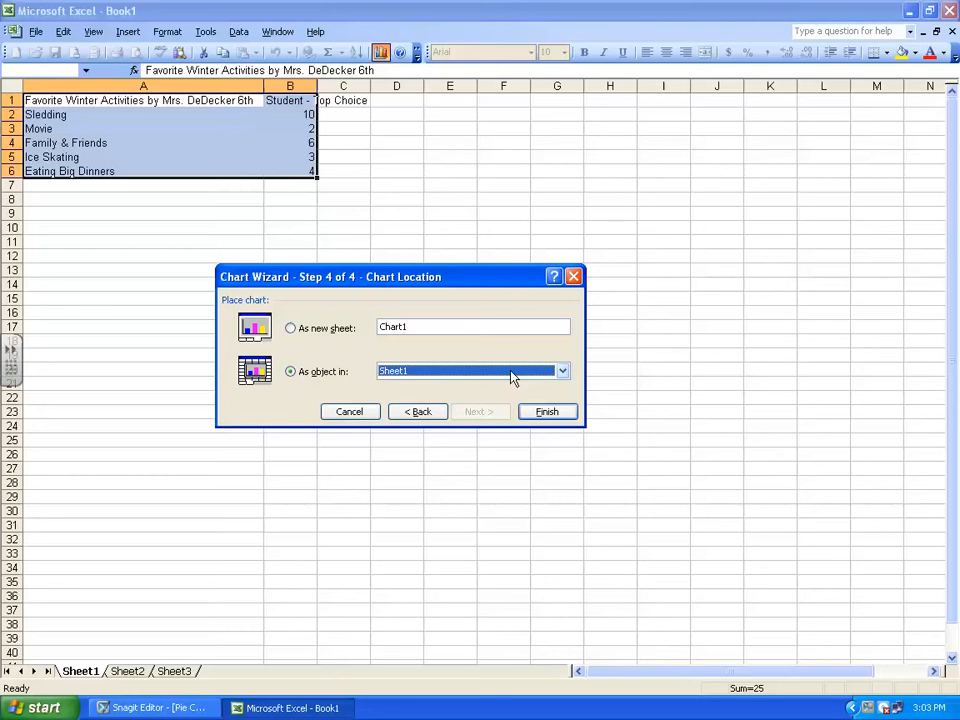
left_click(564, 371)
left_click(564, 371)
left_click(546, 413)
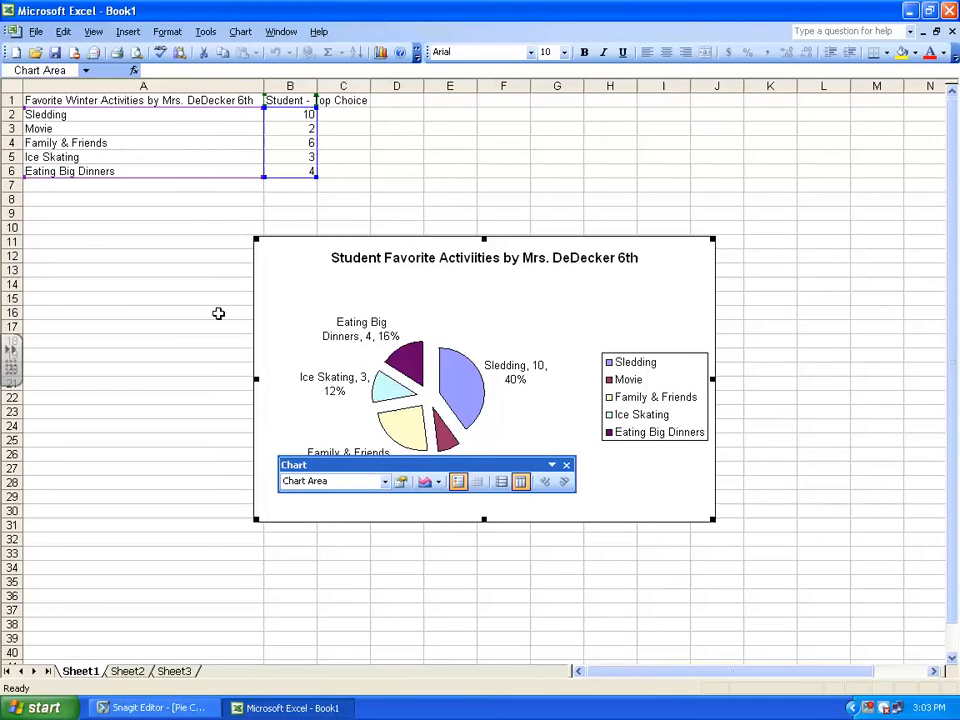
Start saving the workbook as a new file and go to folder 6\Pie Chart on the G: network drive
left_click(35, 32)
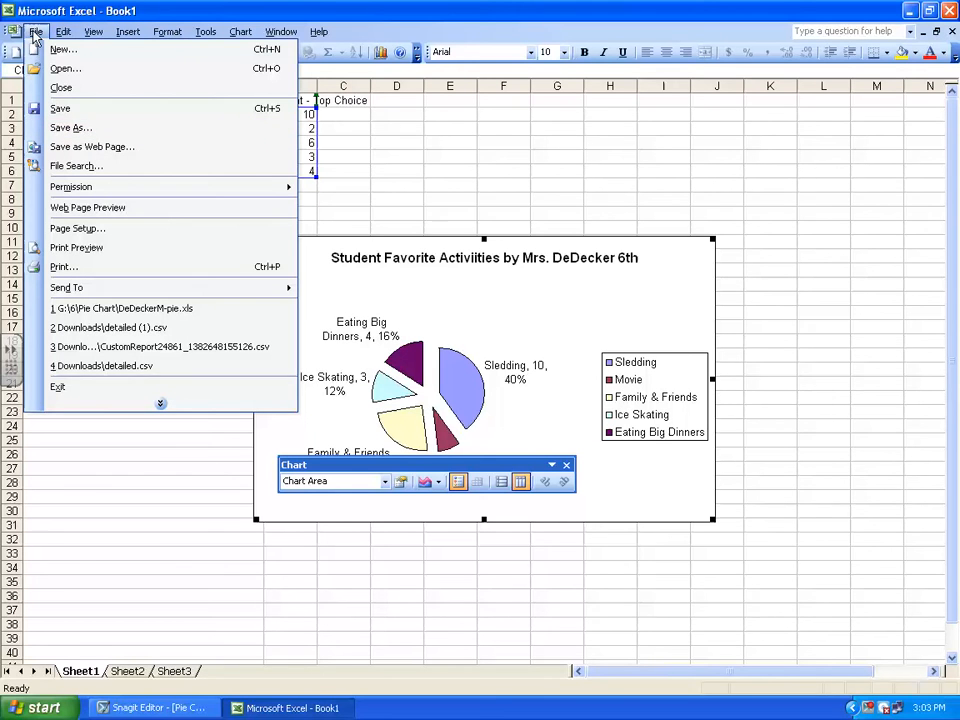
left_click(69, 129)
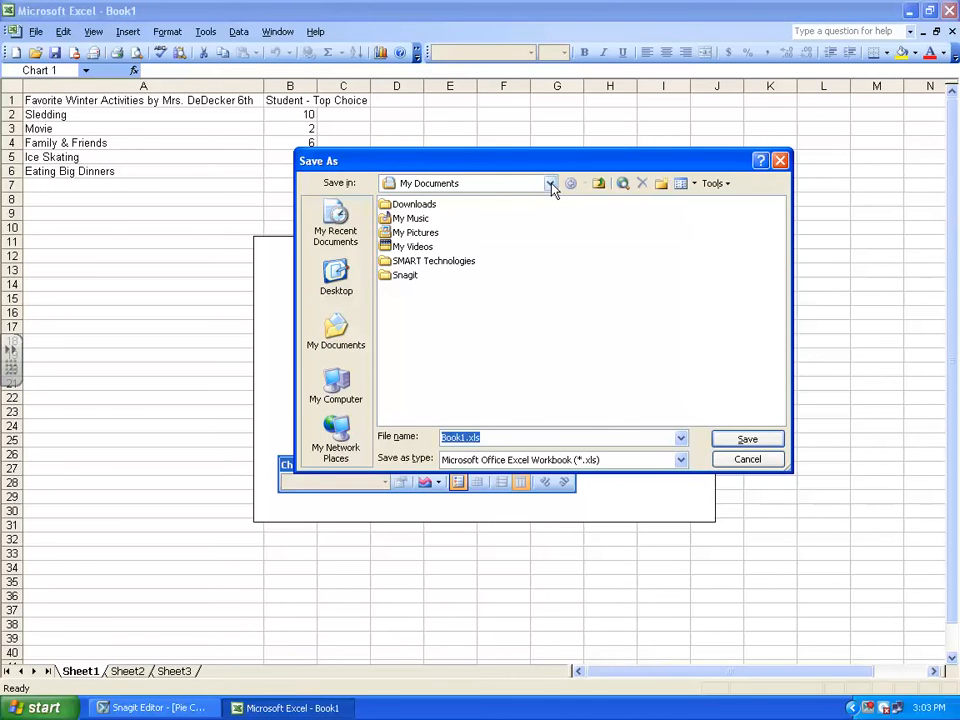
left_click(551, 185)
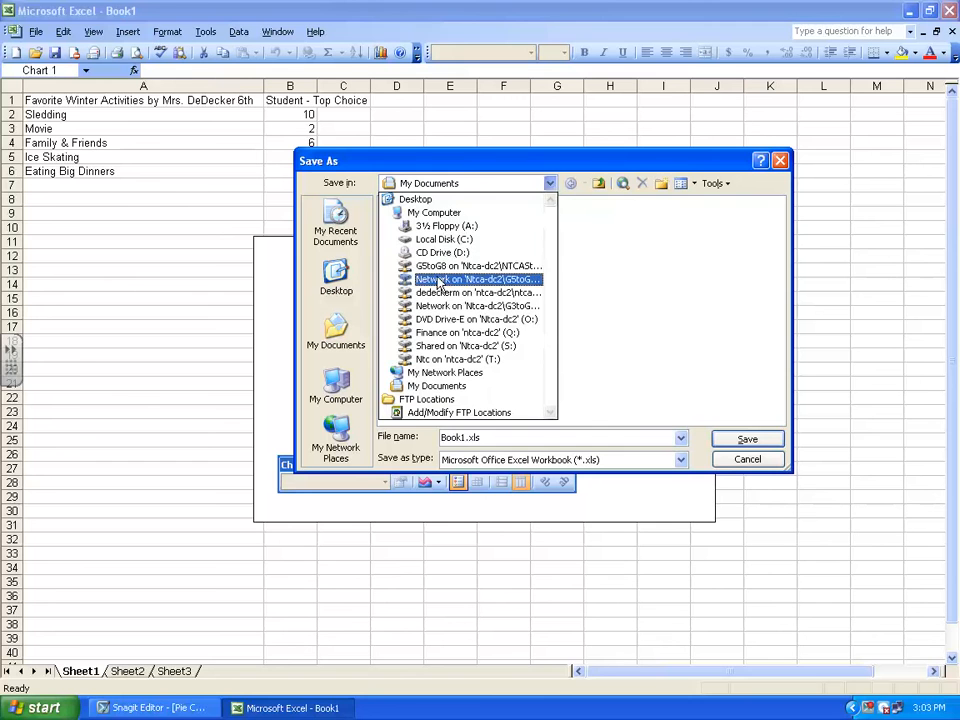
left_click(437, 282)
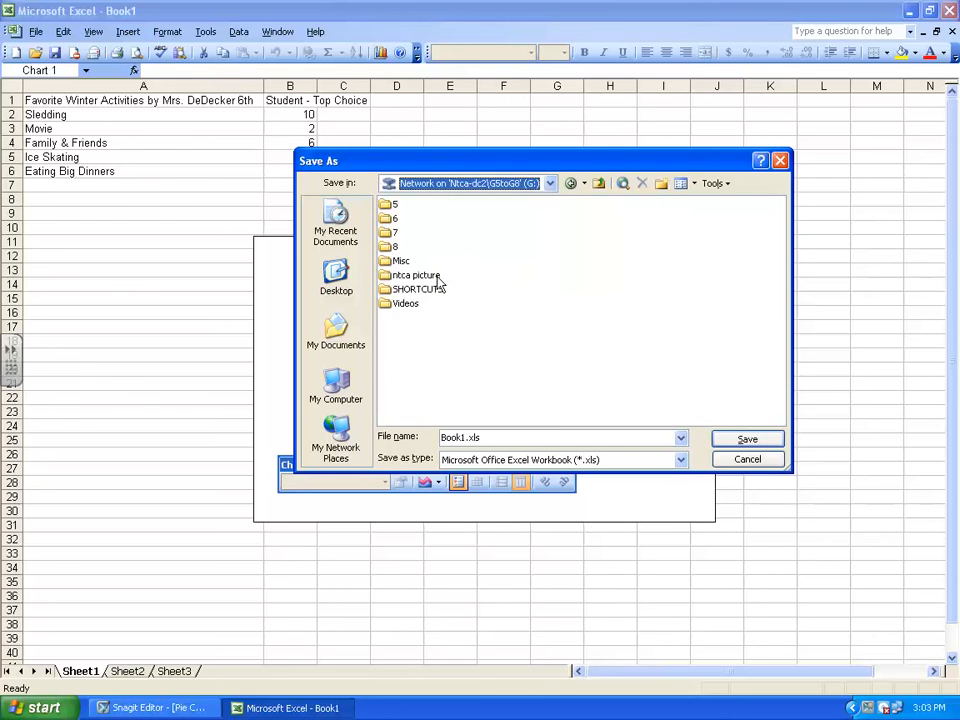
double_click(384, 219)
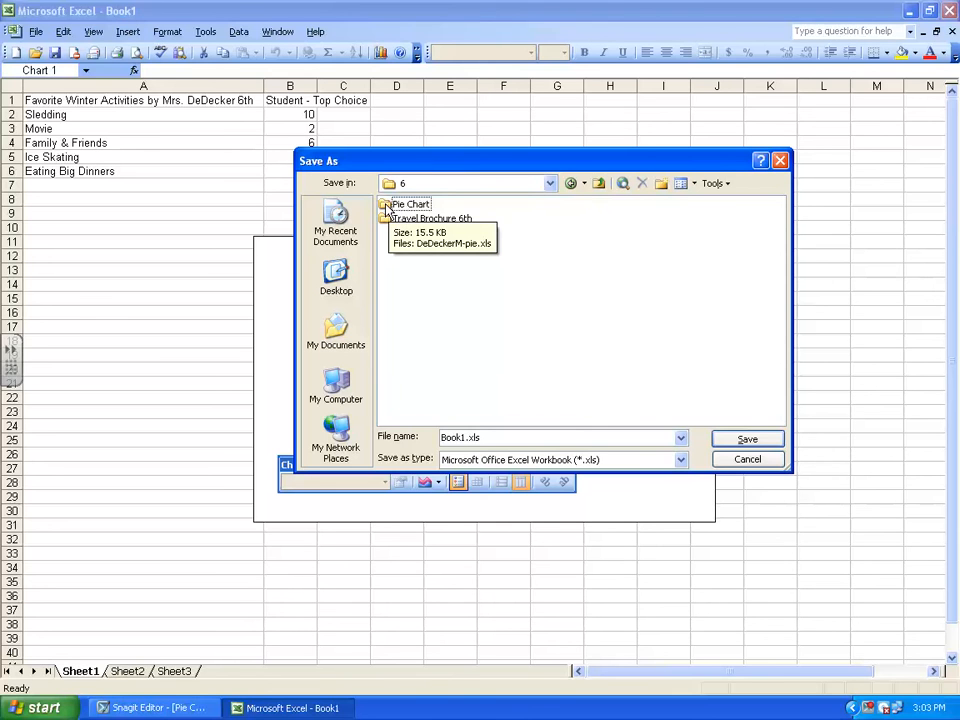
left_click(386, 207)
double_click(386, 207)
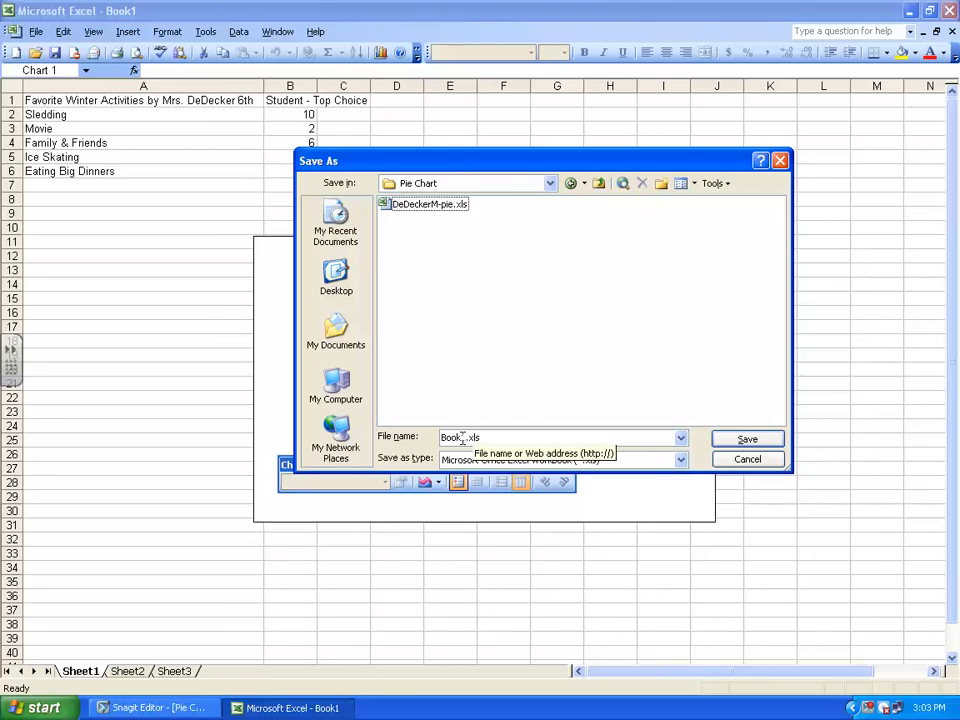
Name the file with the teacher's last name and first initial followed by "-pie", and save it, replacing the existing file
left_click_drag(462, 437, 428, 438)
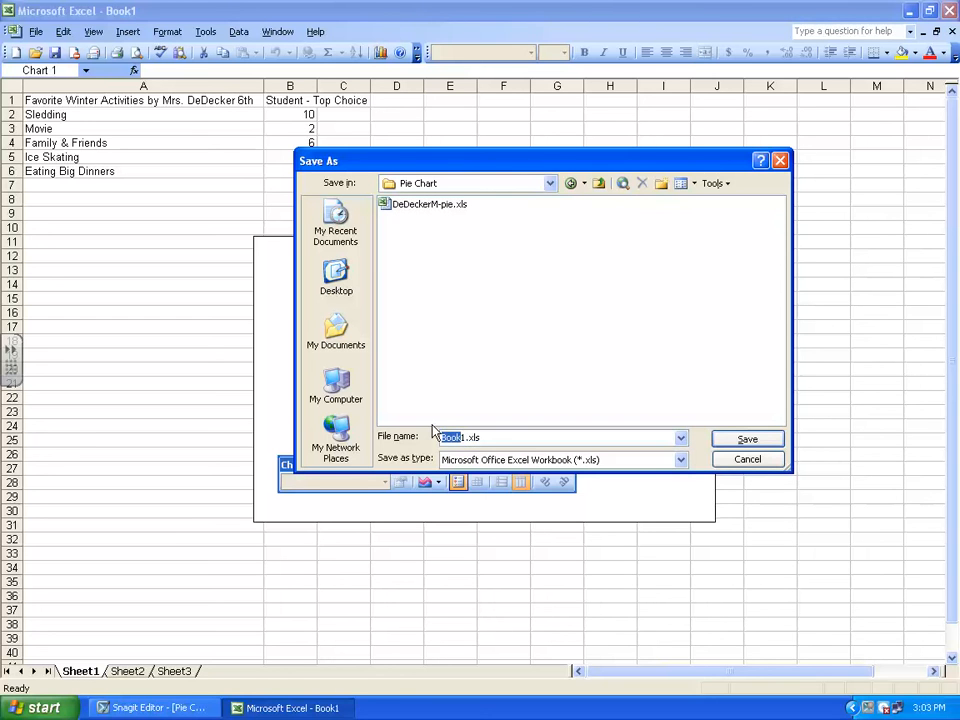
type("DeDeckerM")
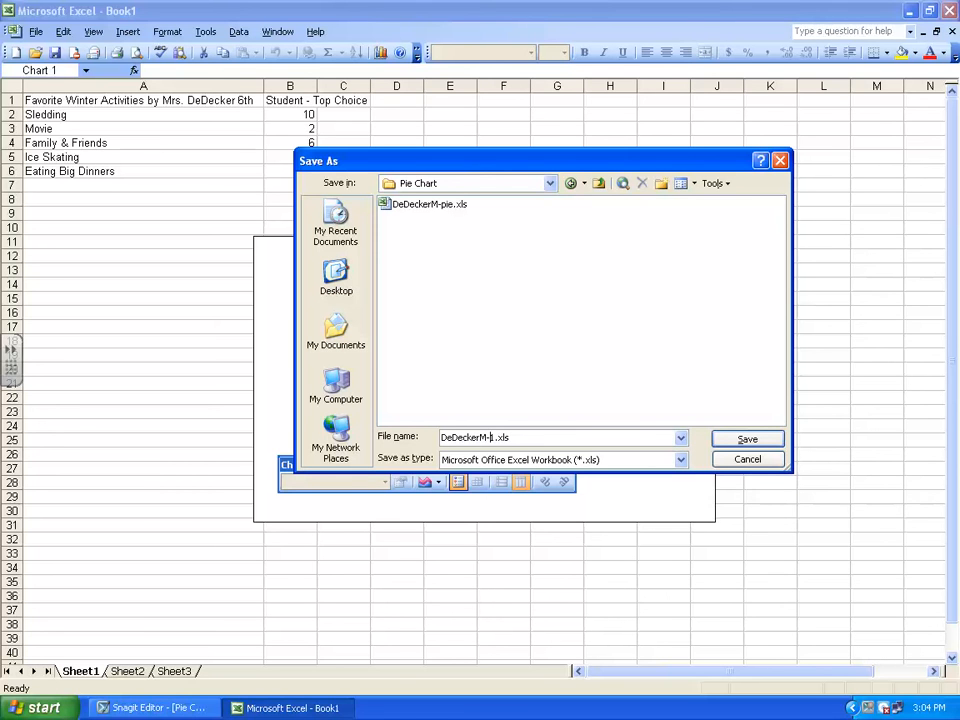
type("-pie")
left_click(742, 442)
left_click(742, 442)
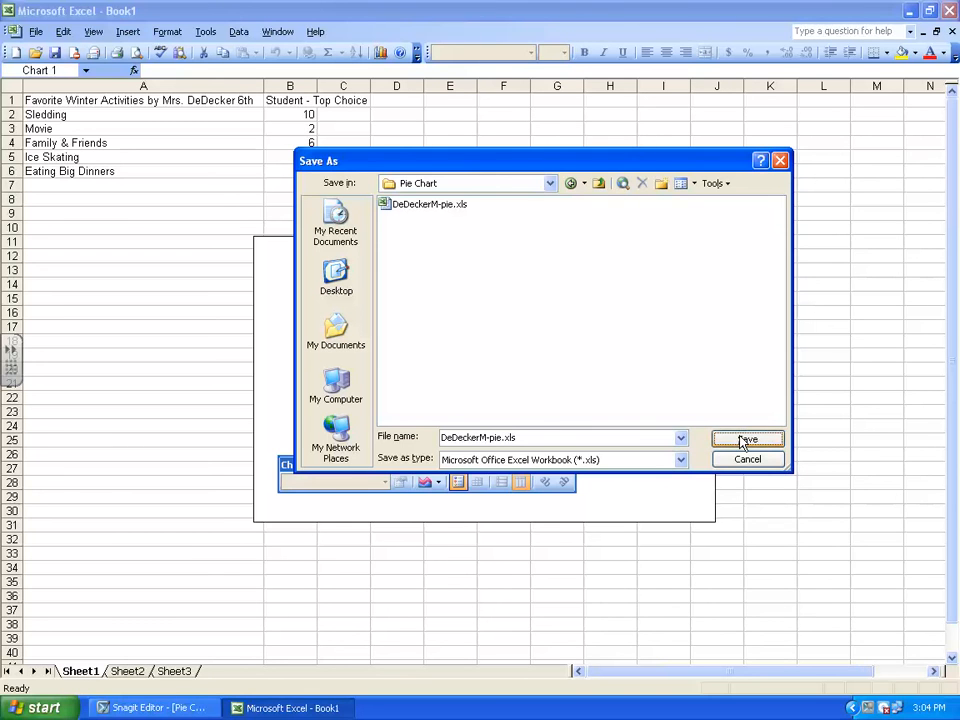
left_click(447, 401)
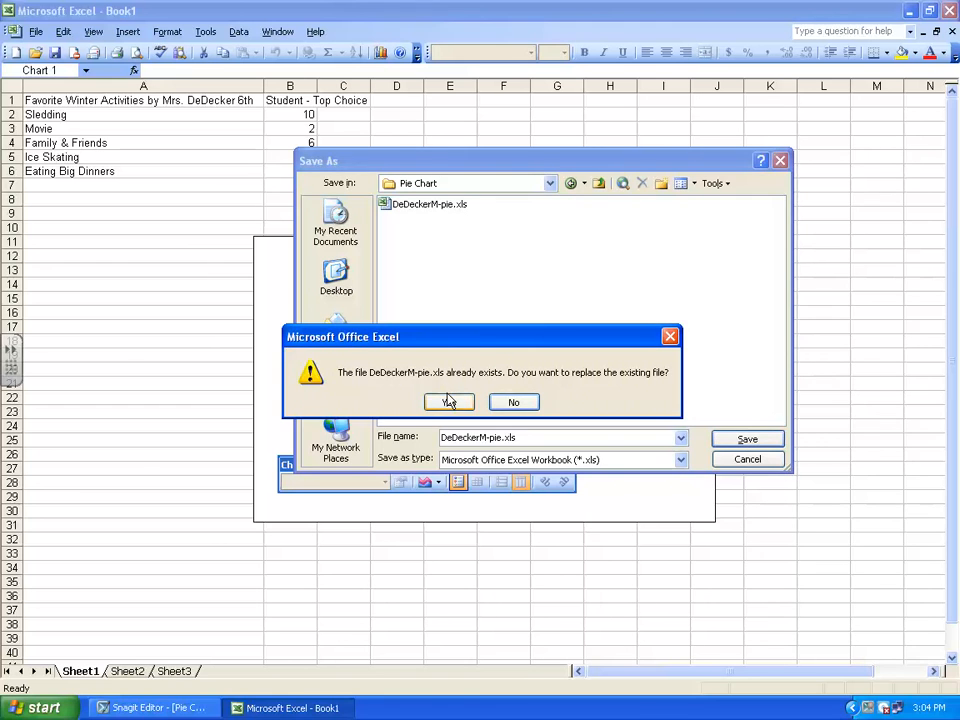